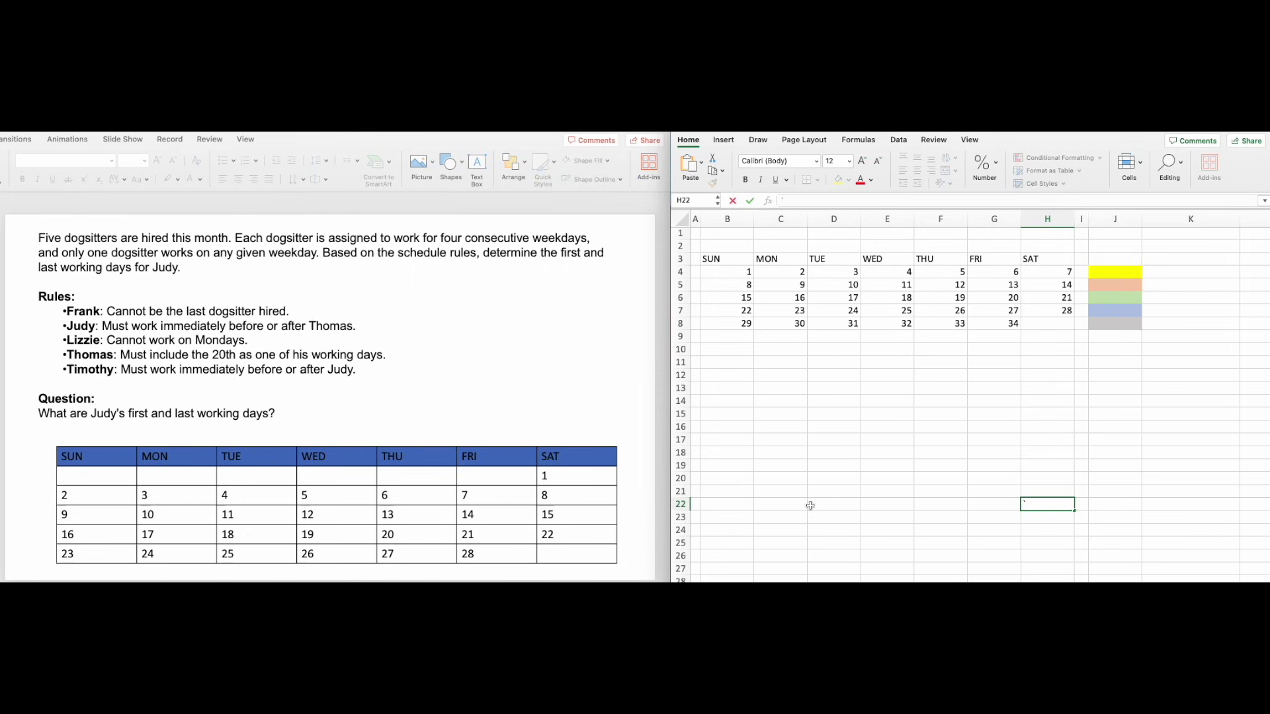
# Discard the stray character typed into the calendar cell.
pyautogui.press('BackSpace')
pyautogui.press('Escape')
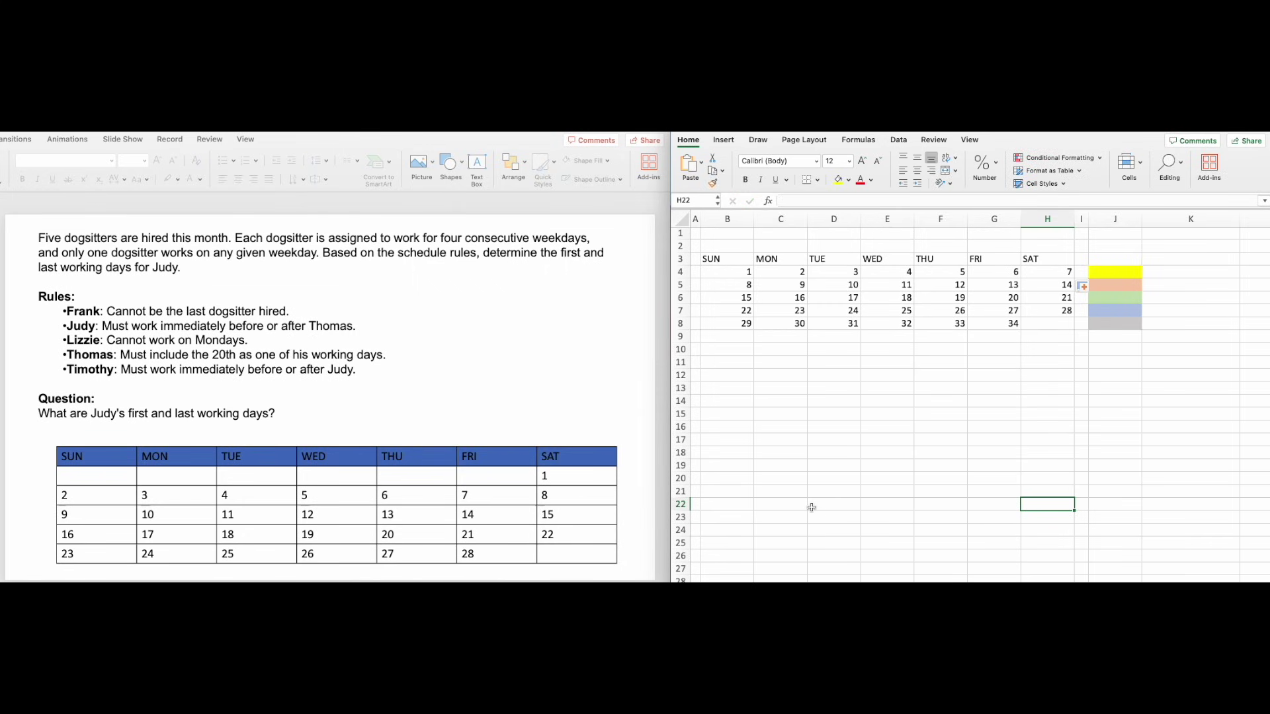
pyautogui.click(811, 507)
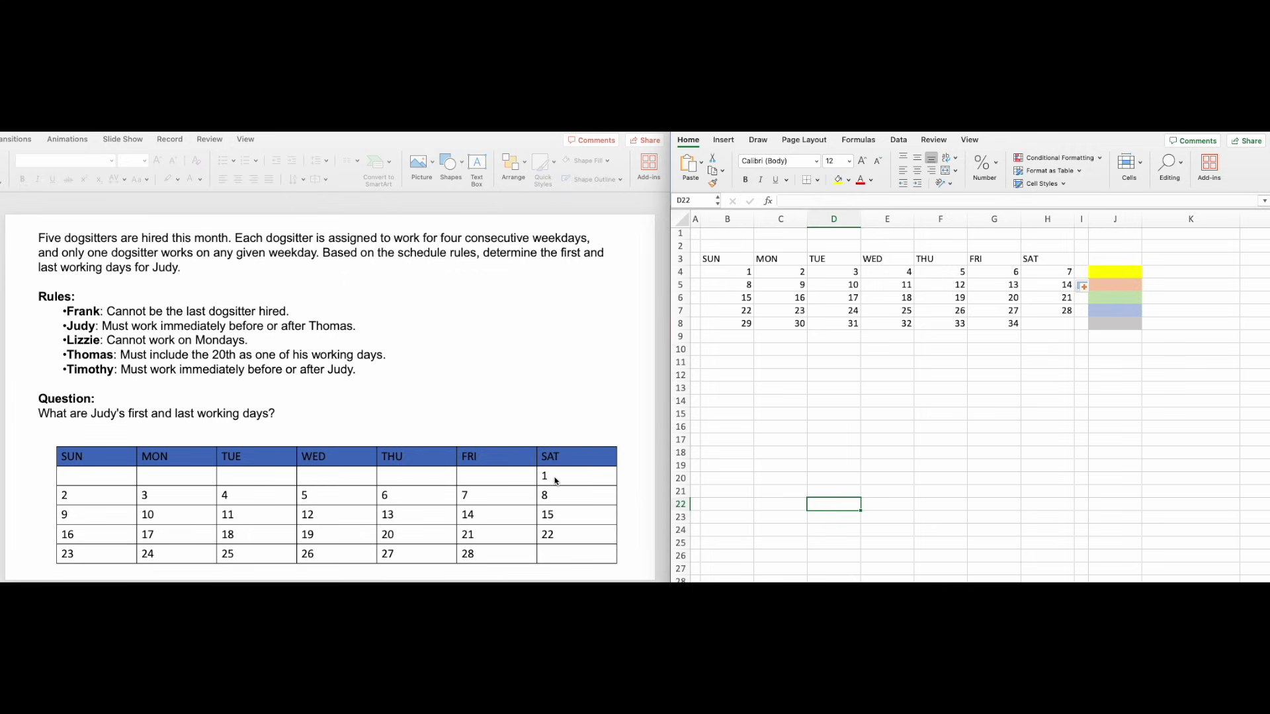
# Clear the first row's Sunday-to-Friday cells B4:G4 so day 1 sits under SAT.
pyautogui.moveTo(713, 273); pyautogui.dragTo(1012, 273)
pyautogui.press('Escape')
pyautogui.moveTo(724, 272); pyautogui.dragTo(983, 273)
pyautogui.press('Delete')
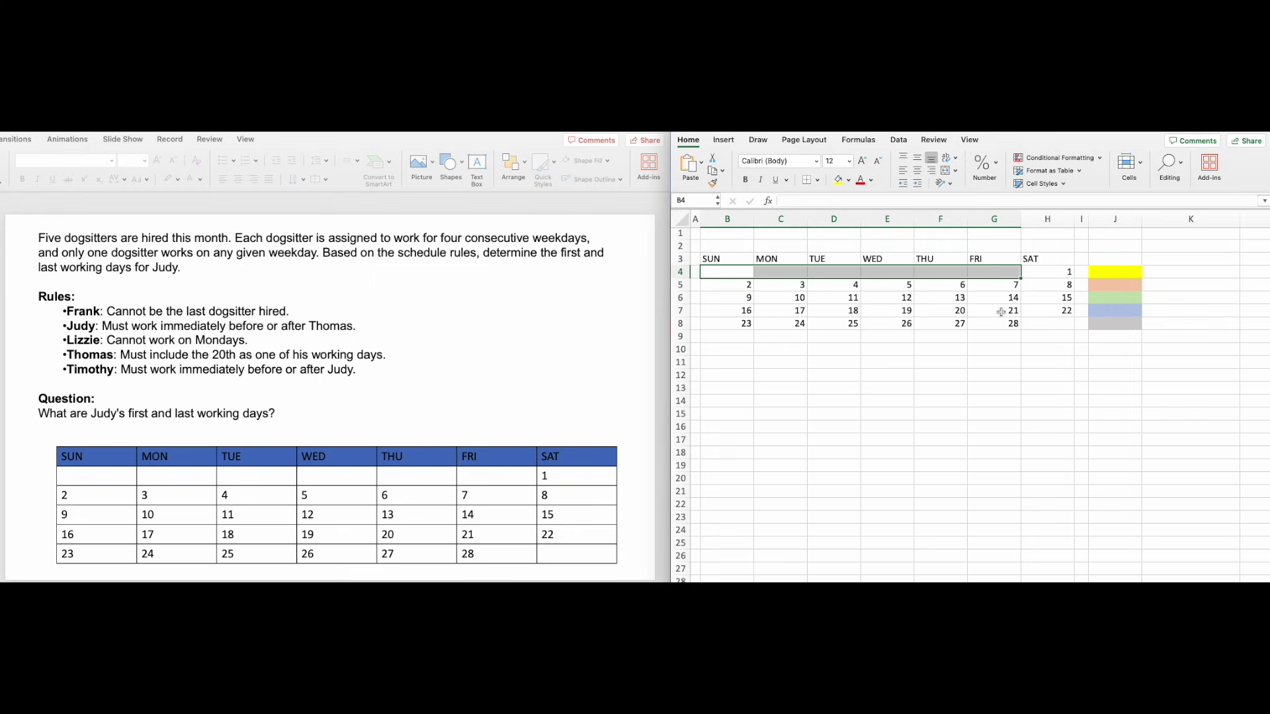
pyautogui.click(1022, 394)
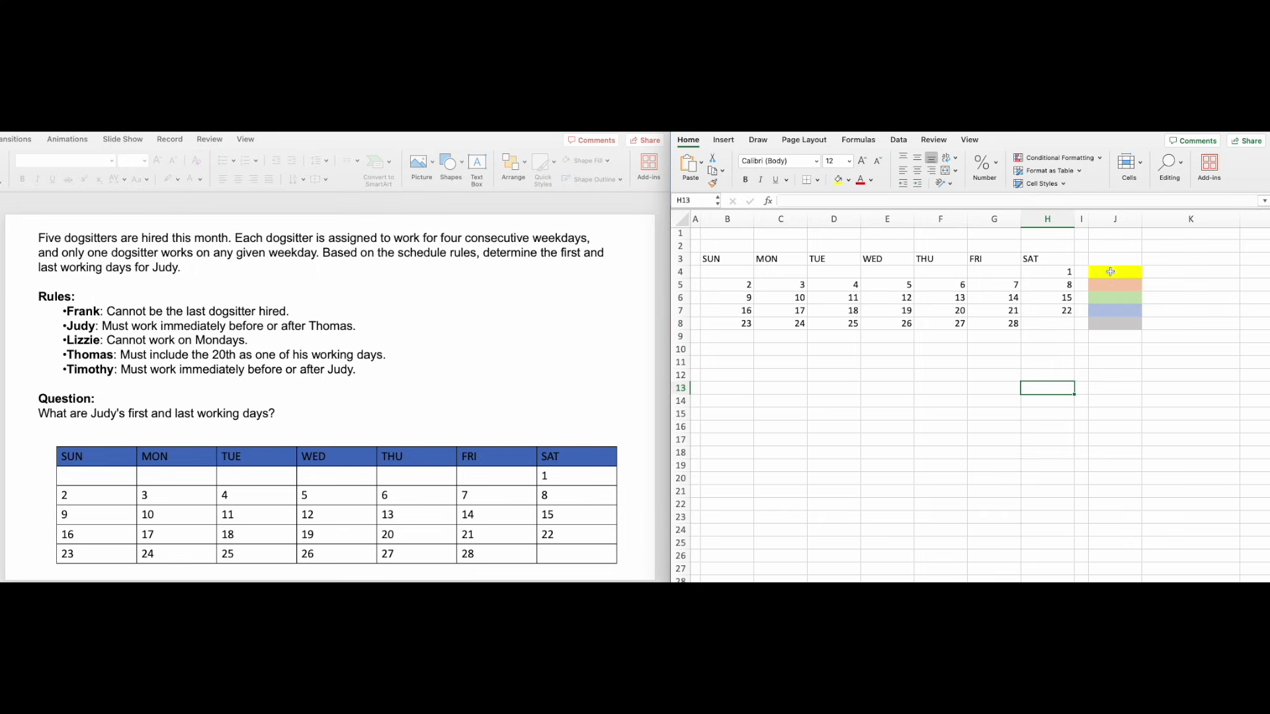
# Paint days 3–6 yellow, and days 7 and 10–12 orange, from the legend swatches.
pyautogui.click(1110, 272)
pyautogui.click(712, 184)
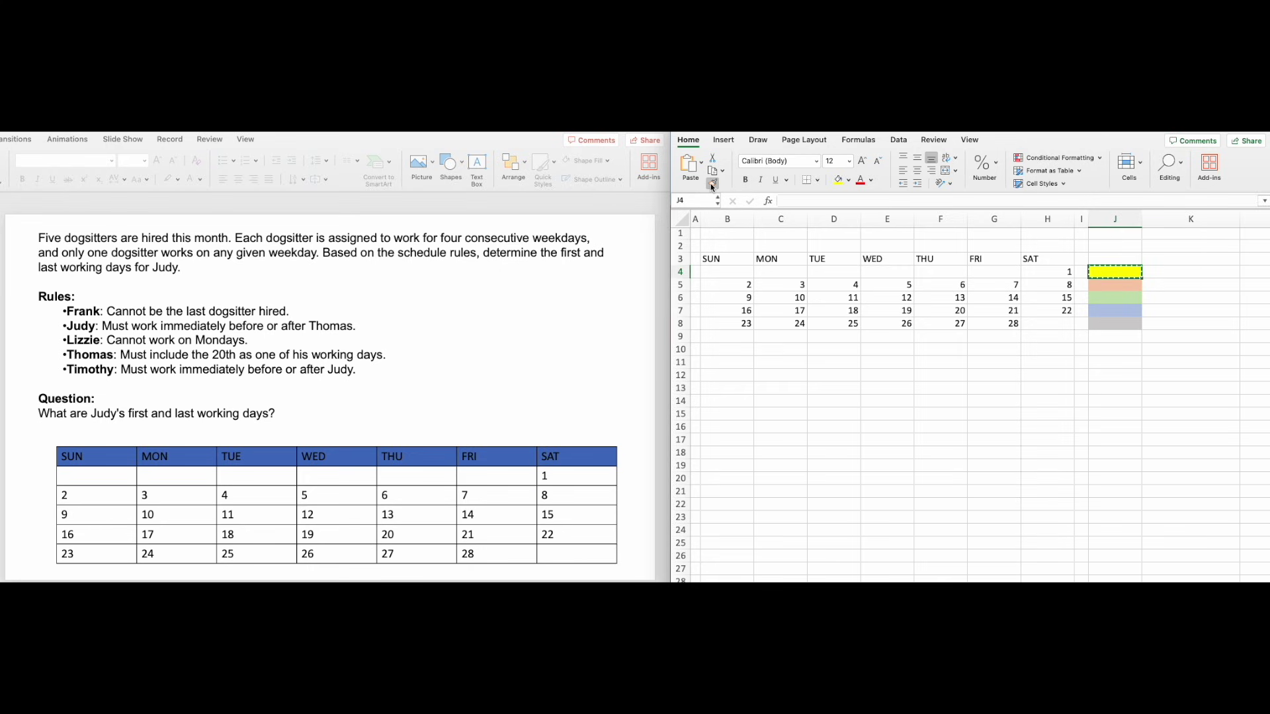
pyautogui.moveTo(790, 286); pyautogui.dragTo(957, 286)
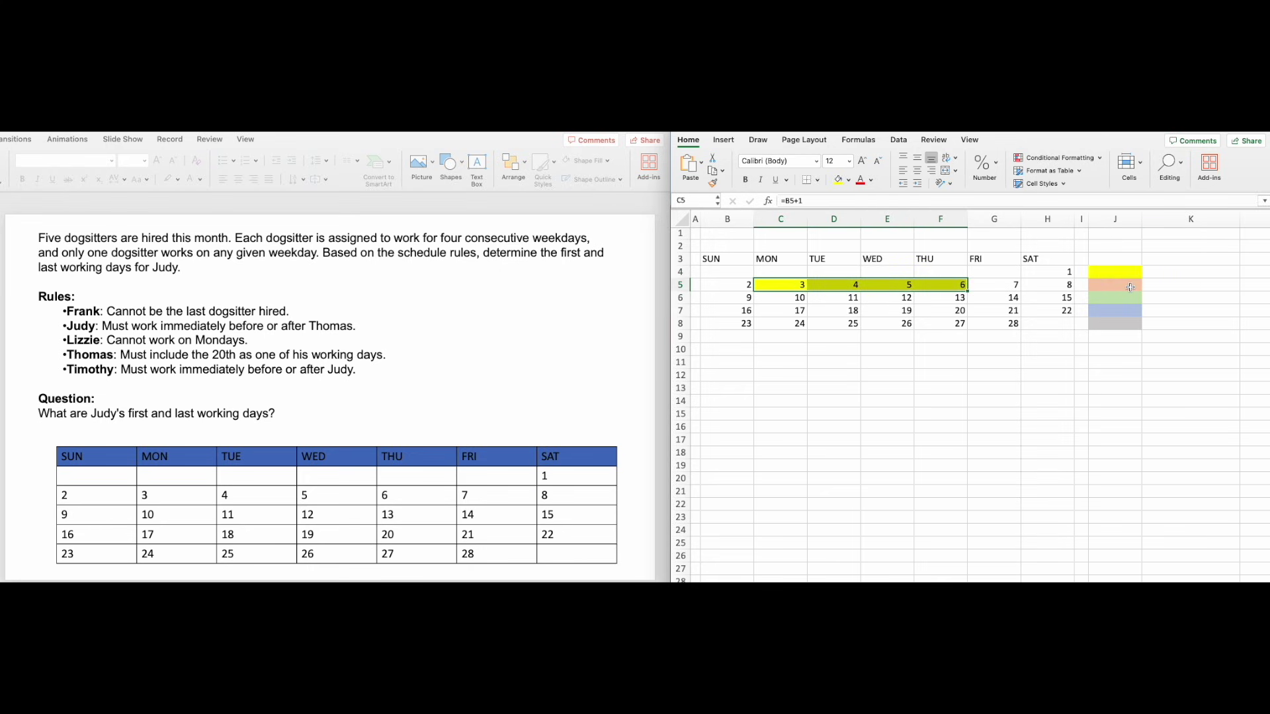
pyautogui.click(1130, 287)
pyautogui.click(713, 184)
pyautogui.click(990, 285)
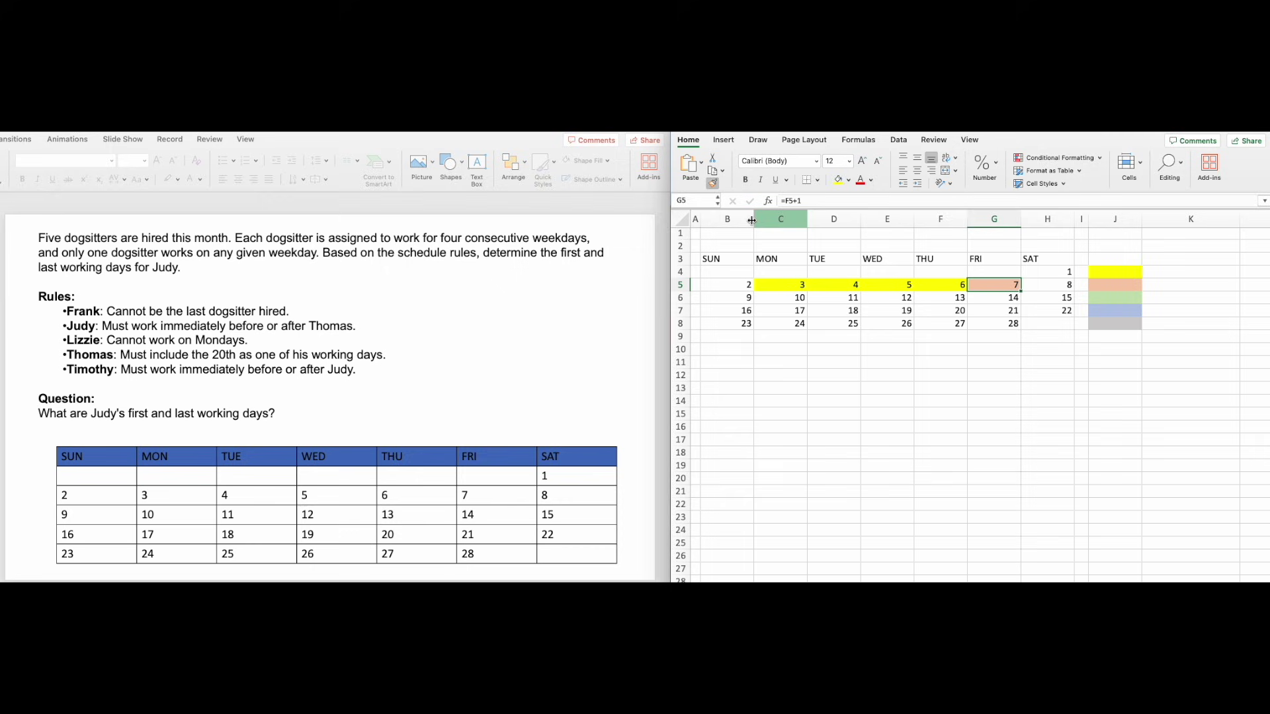
pyautogui.click(712, 184)
pyautogui.moveTo(884, 298); pyautogui.dragTo(799, 297)
# Paint days 13–14 and 17–18 green.
pyautogui.click(1131, 297)
pyautogui.click(712, 184)
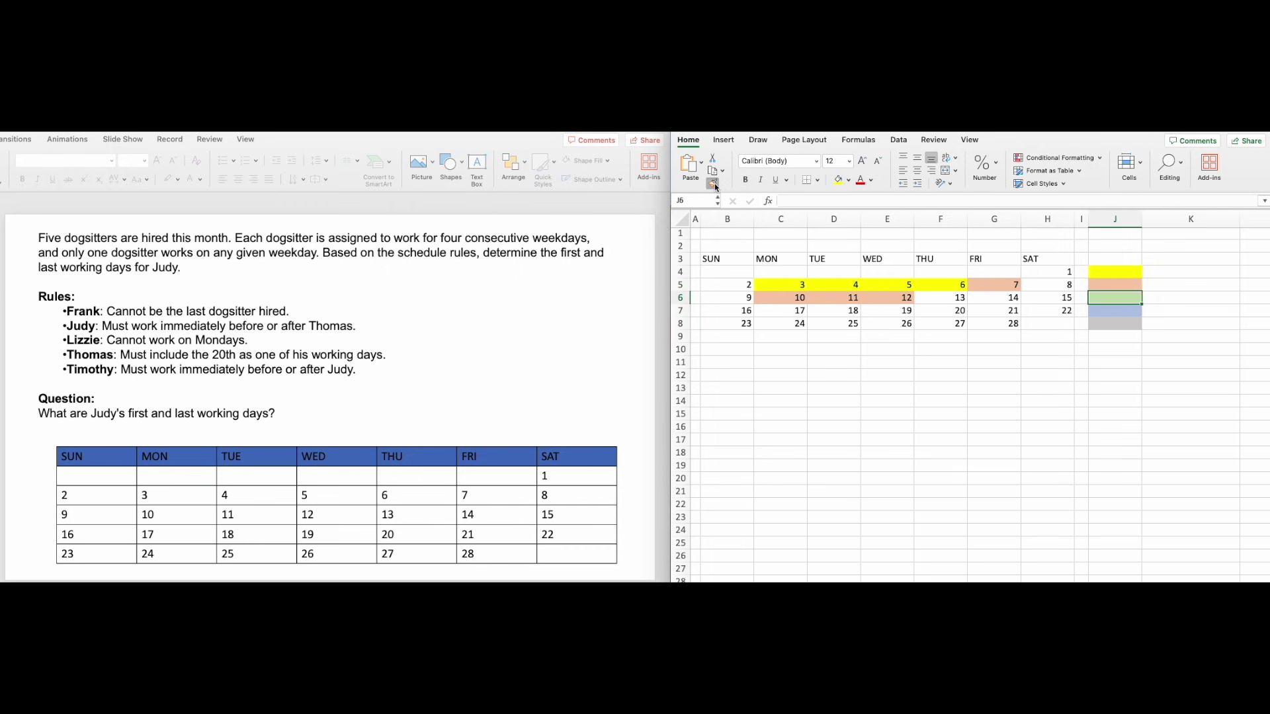
pyautogui.moveTo(951, 291); pyautogui.dragTo(992, 297)
pyautogui.click(939, 297)
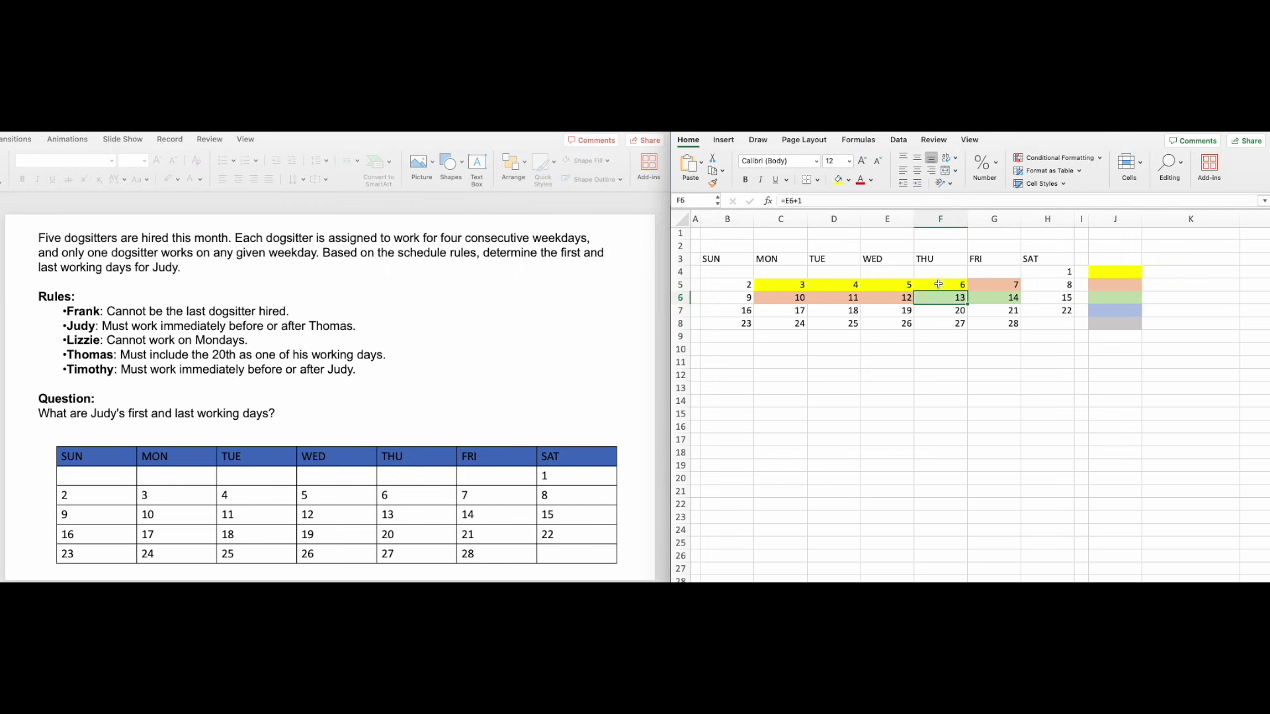
pyautogui.click(713, 183)
pyautogui.moveTo(790, 310); pyautogui.dragTo(995, 311)
# Paint day 24 blue and days 25–28 grey.
pyautogui.click(1115, 311)
pyautogui.click(712, 183)
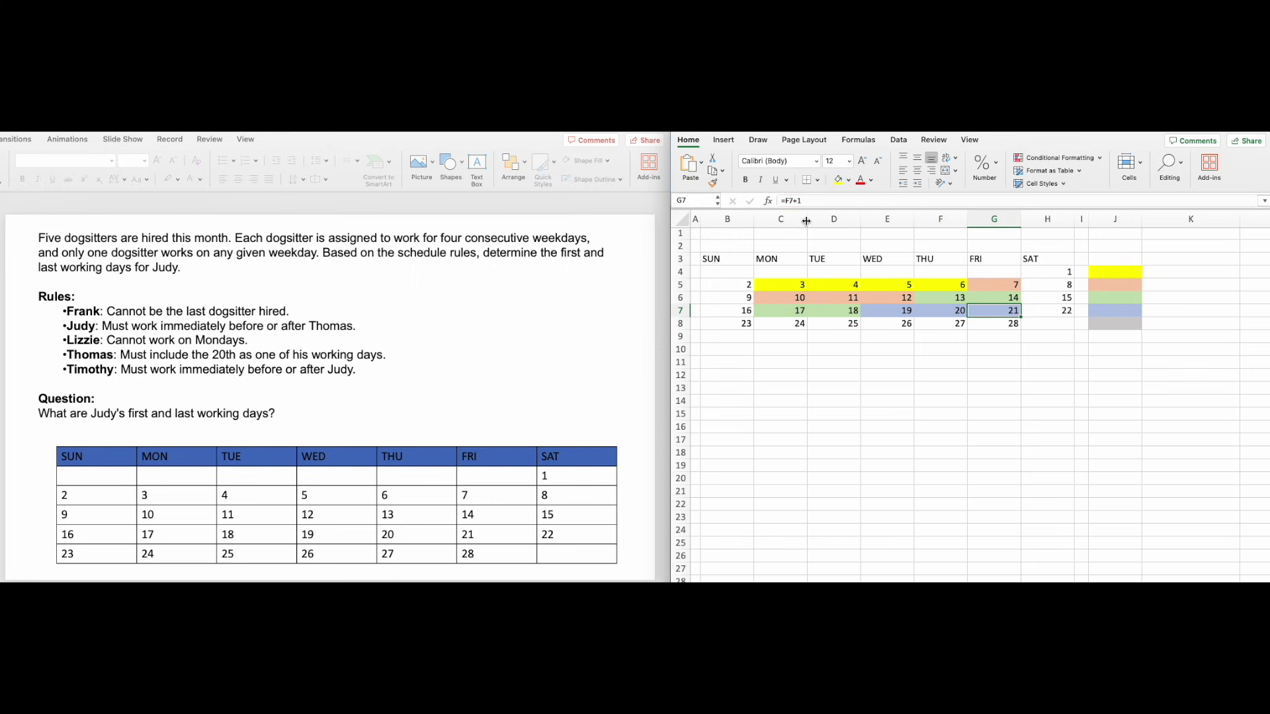
pyautogui.click(713, 184)
pyautogui.click(784, 325)
pyautogui.click(1109, 325)
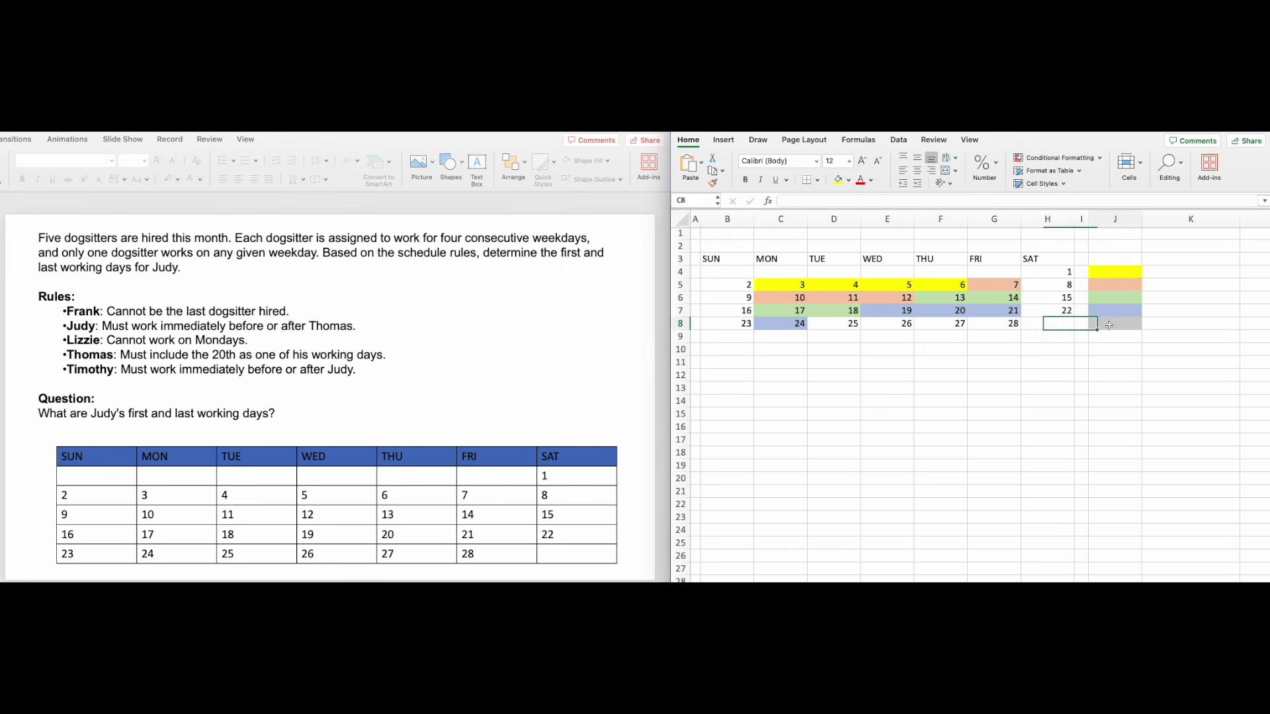
pyautogui.click(712, 184)
pyautogui.moveTo(848, 324); pyautogui.dragTo(974, 324)
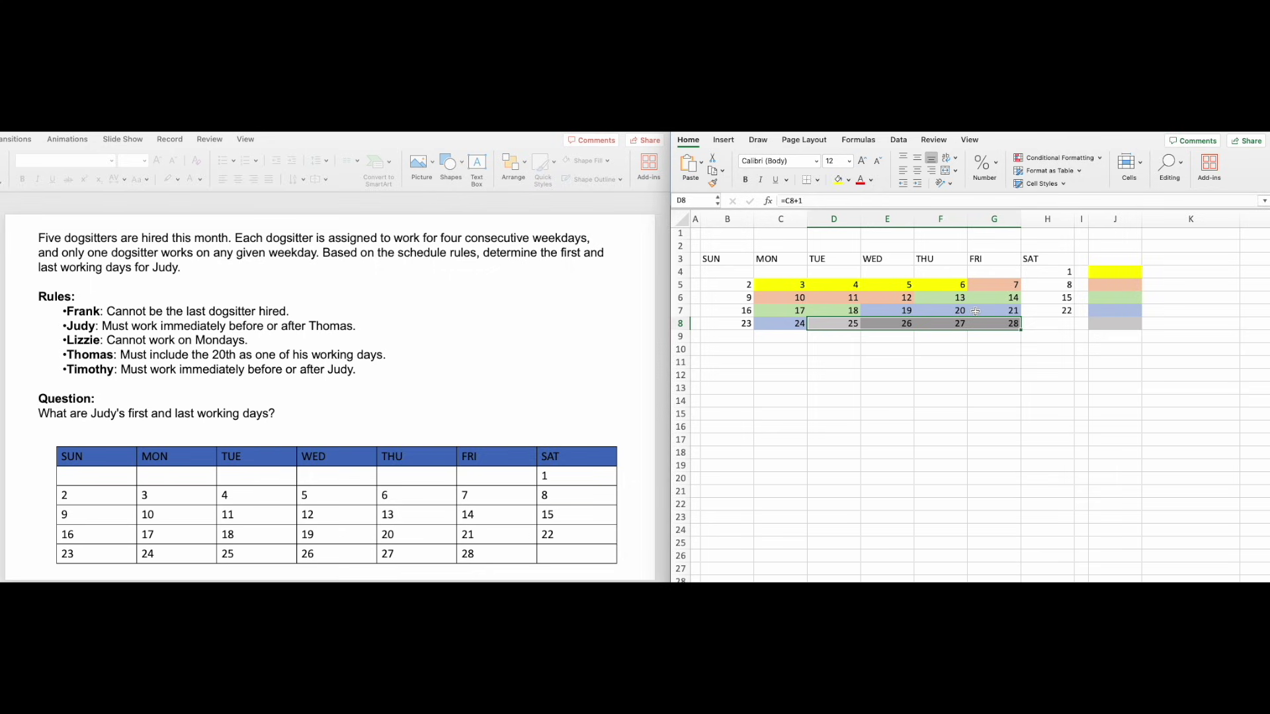
# Label the blue swatch Thomas and the grey swatch lizzie.
pyautogui.click(1185, 312)
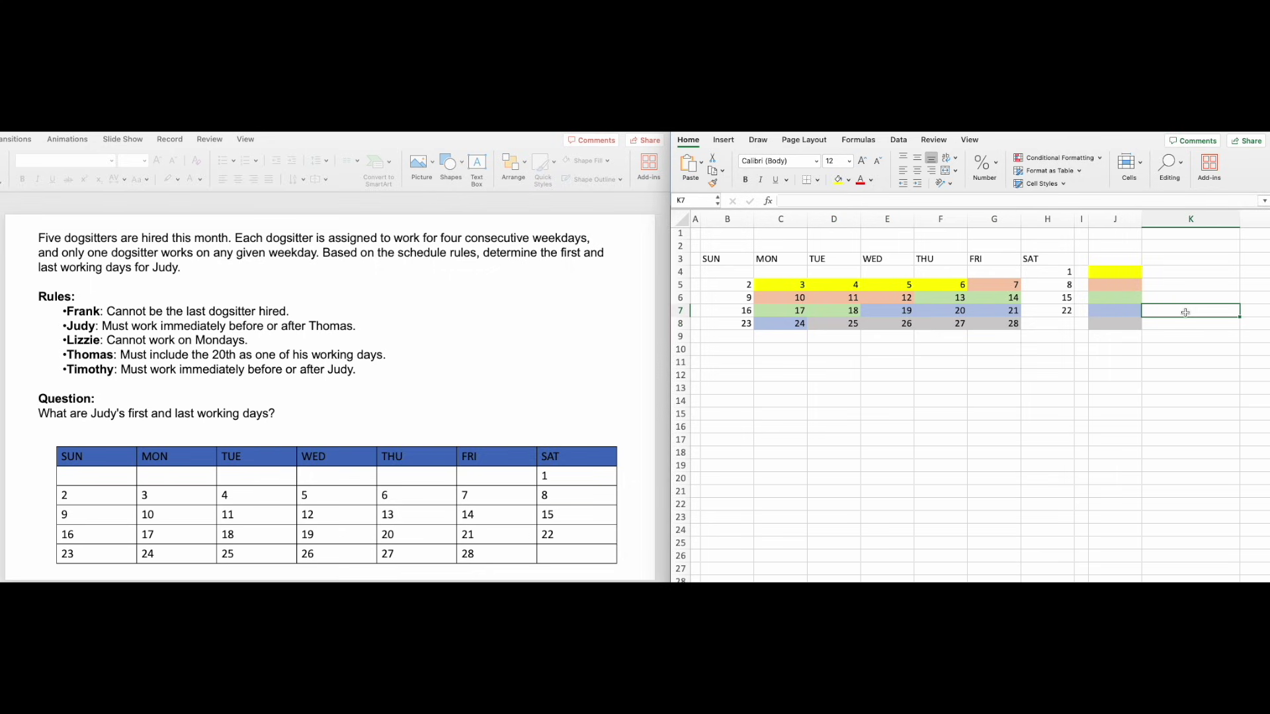
pyautogui.write('Thomas')
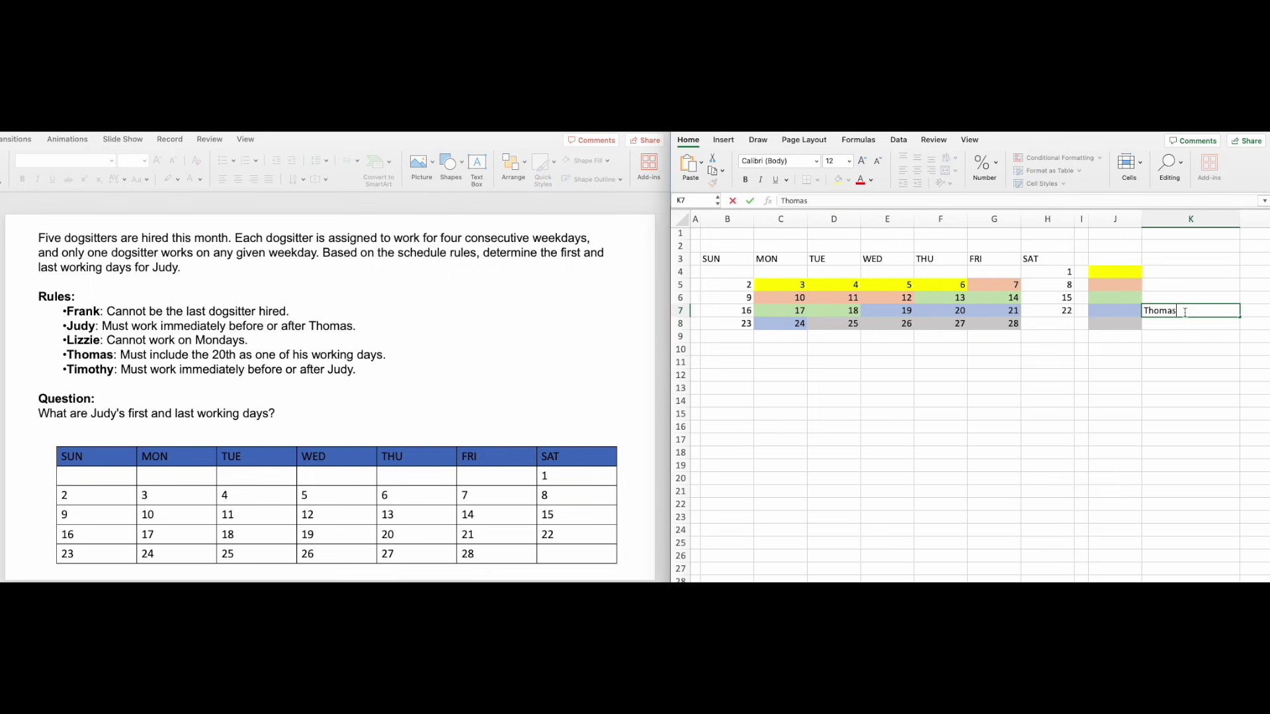
pyautogui.press('Return')
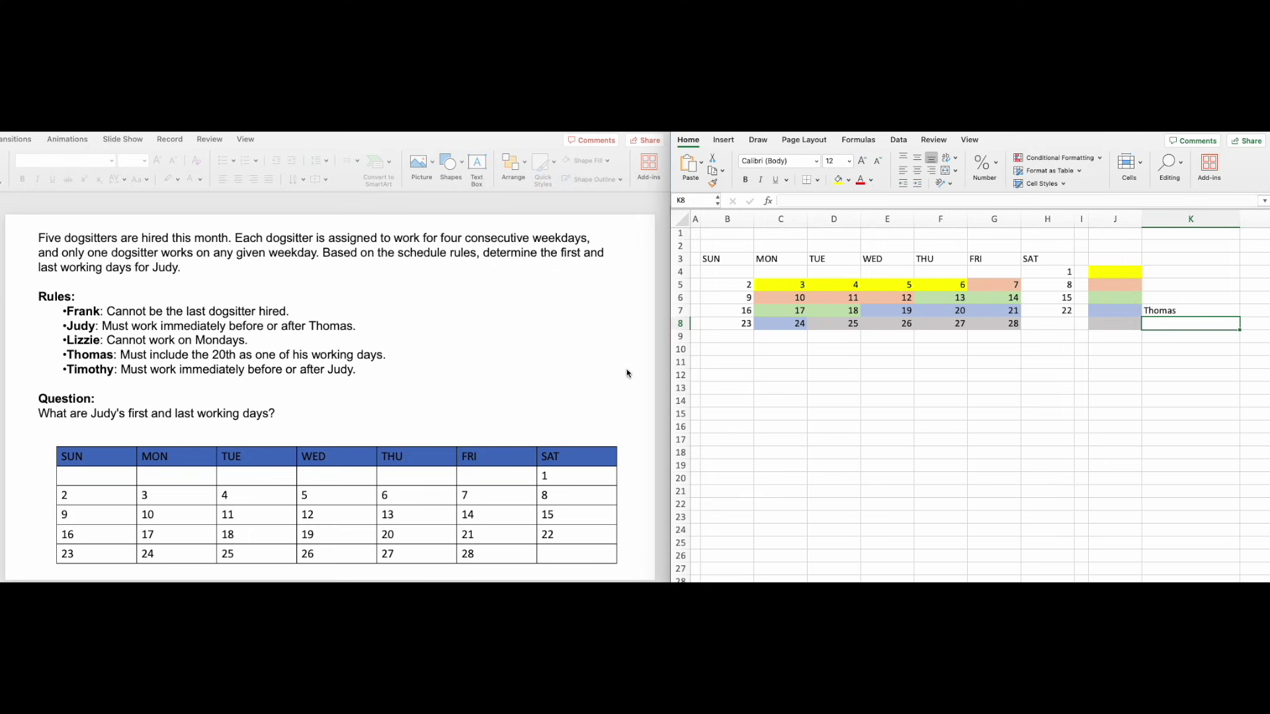
pyautogui.doubleClick(1184, 326)
pyautogui.press('Return')
# Label the green, orange and yellow swatches Judy, Timonthy and Frank.
pyautogui.press('Up')
pyautogui.press('Up')
pyautogui.press('Up')
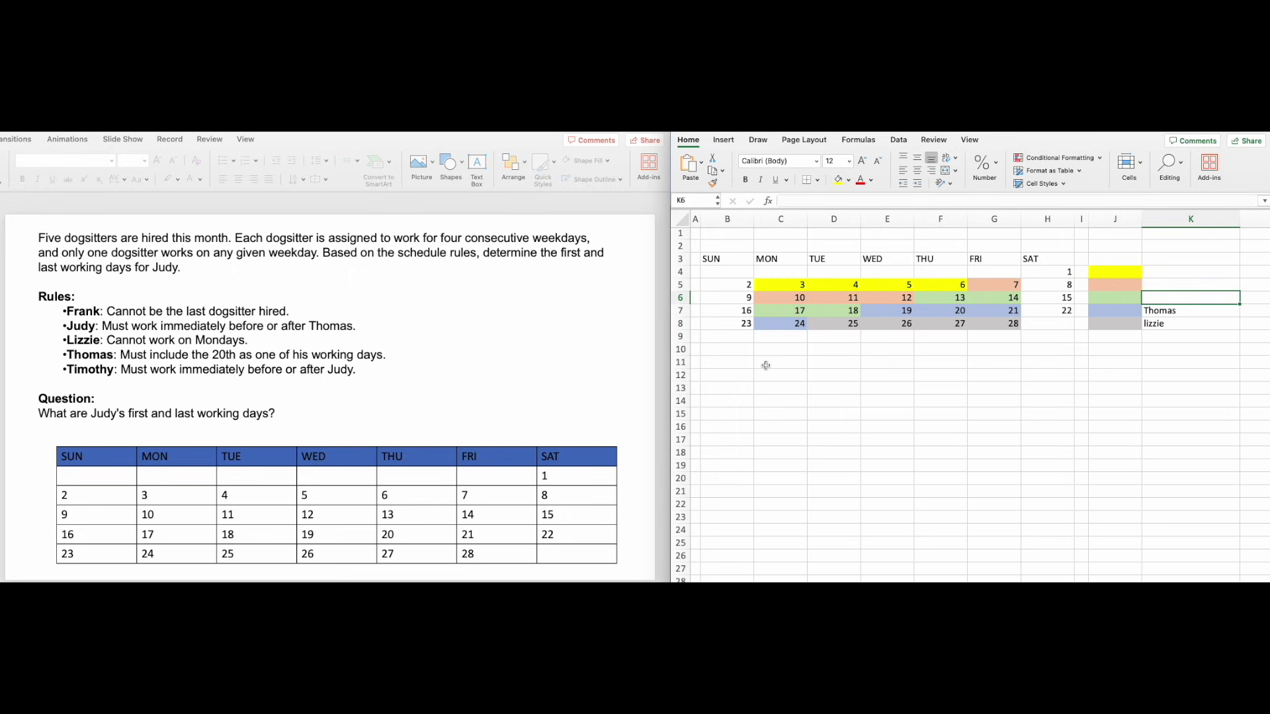
pyautogui.write('Judy')
pyautogui.press('Up')
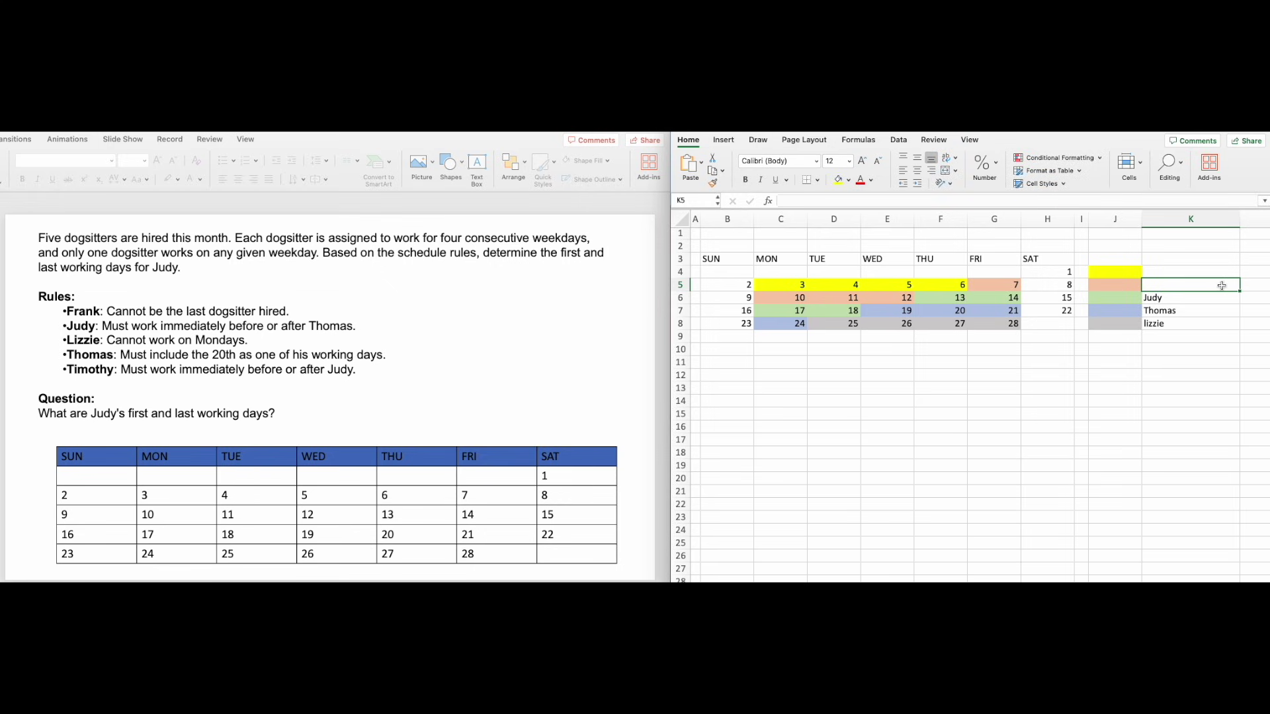
pyautogui.write('Tim')
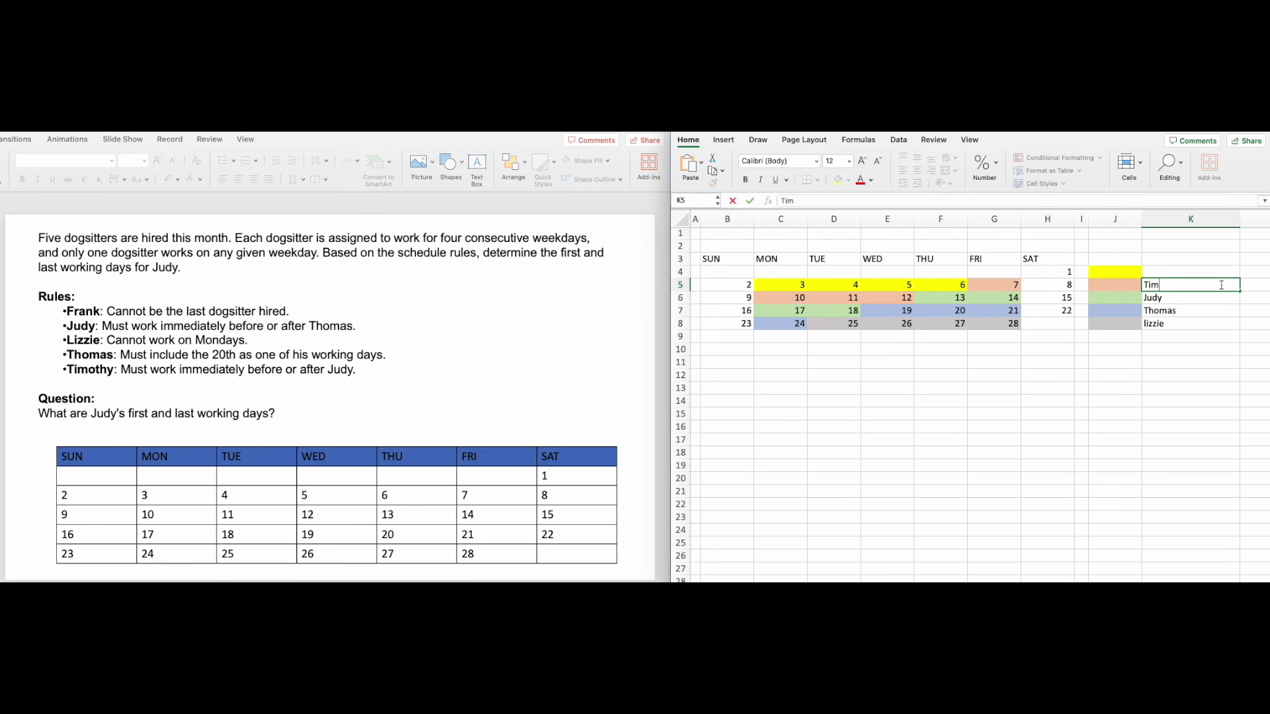
pyautogui.write('onthy')
pyautogui.press('Return')
pyautogui.press('Up')
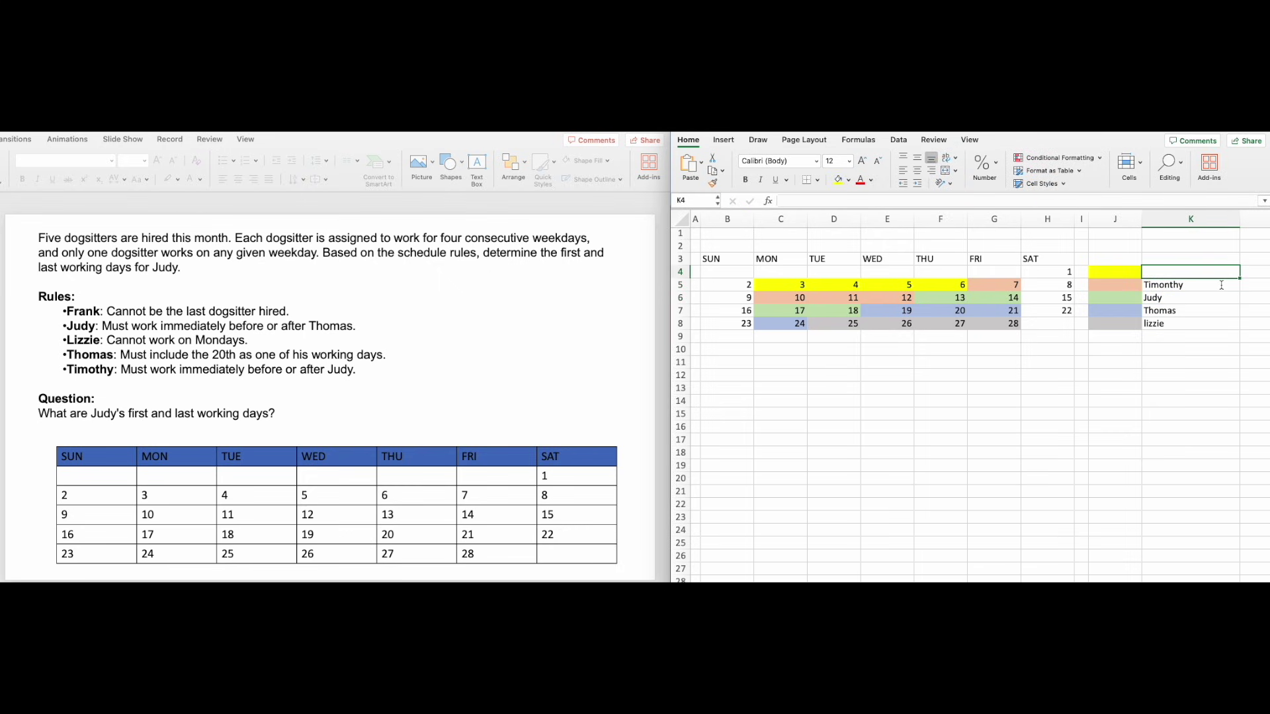
pyautogui.write('Frank')
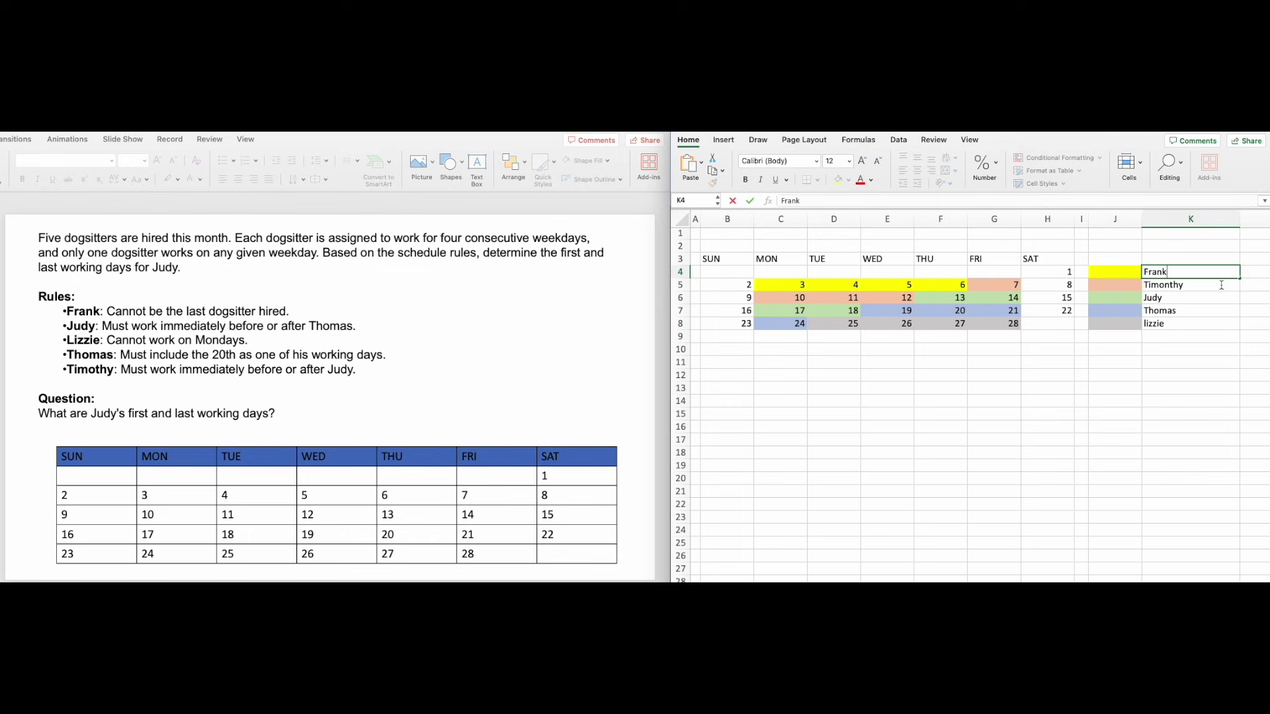
pyautogui.press('Return')
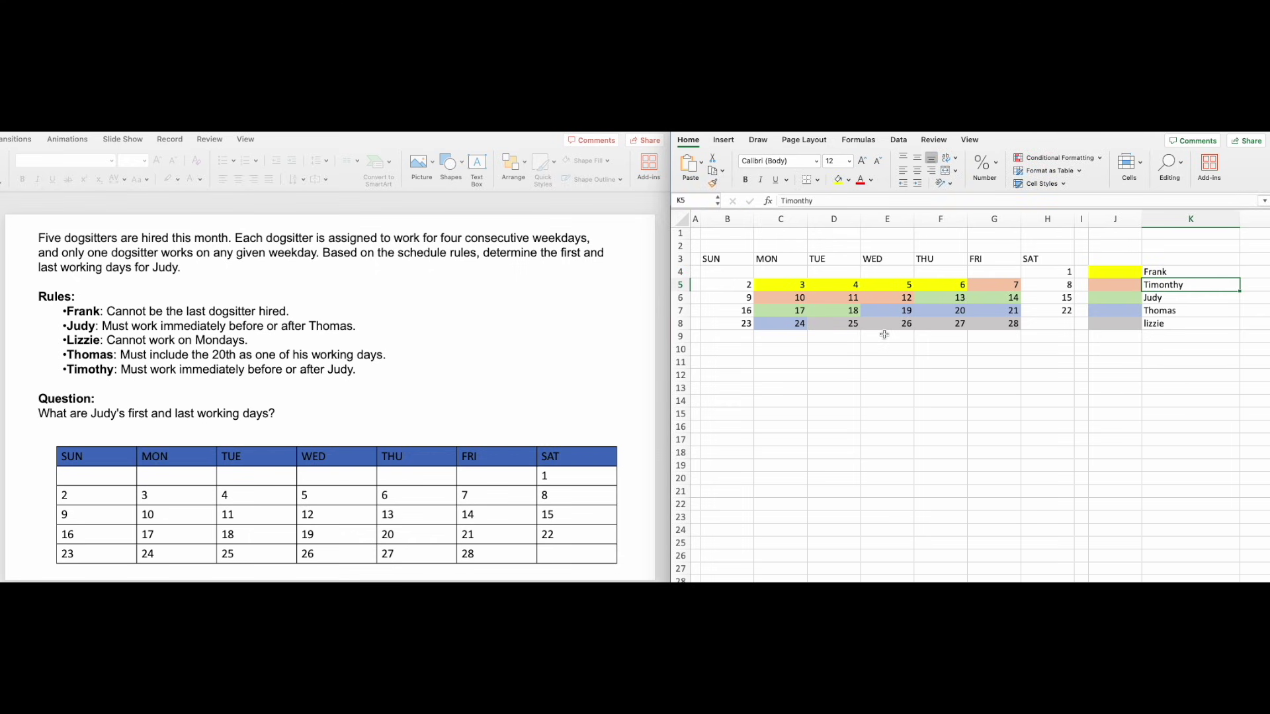
pyautogui.click(941, 296)
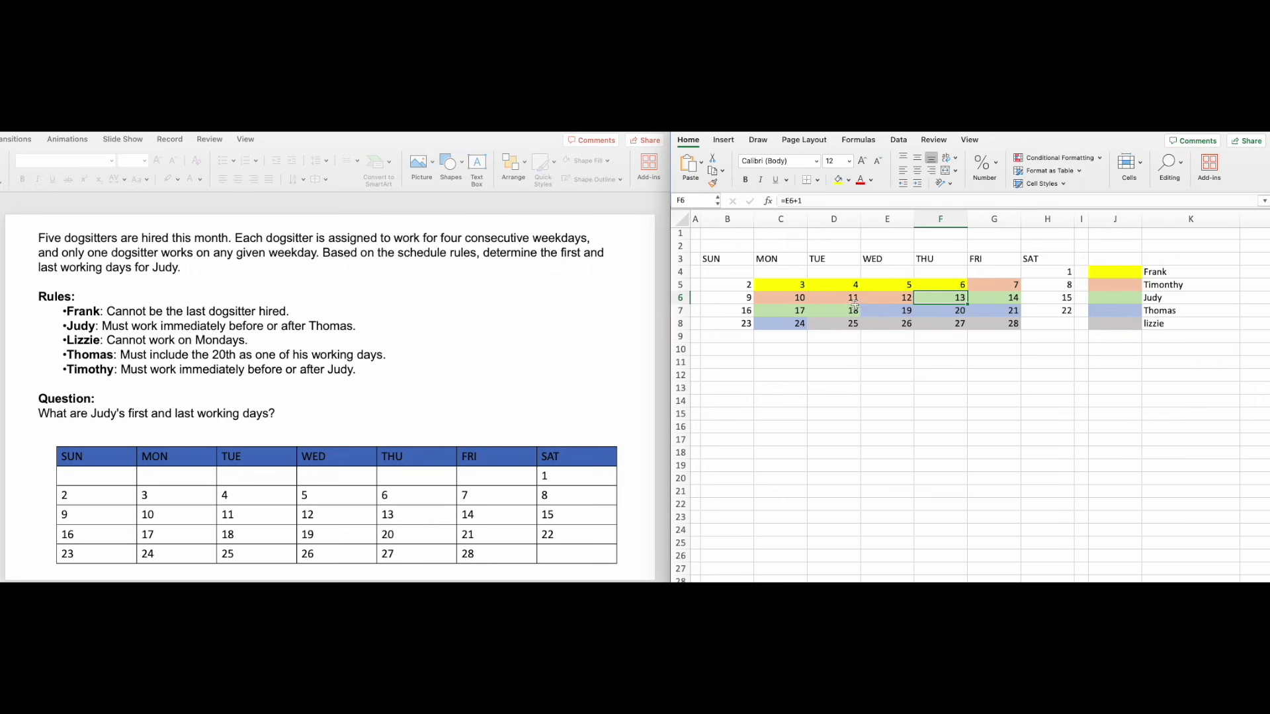
pyautogui.keyDown('super'); pyautogui.click(847, 309); pyautogui.keyUp('super')
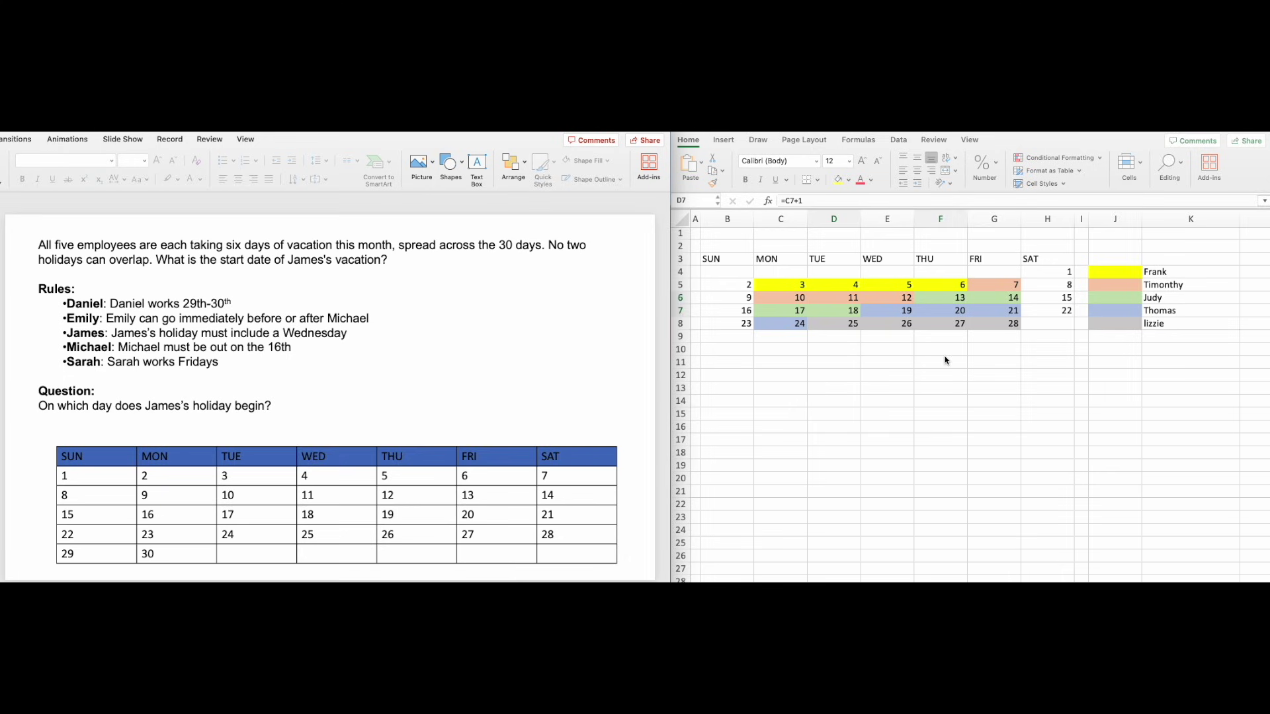
# Wipe the colour fills off the calendar using day 1's plain formatting.
pyautogui.click(1050, 272)
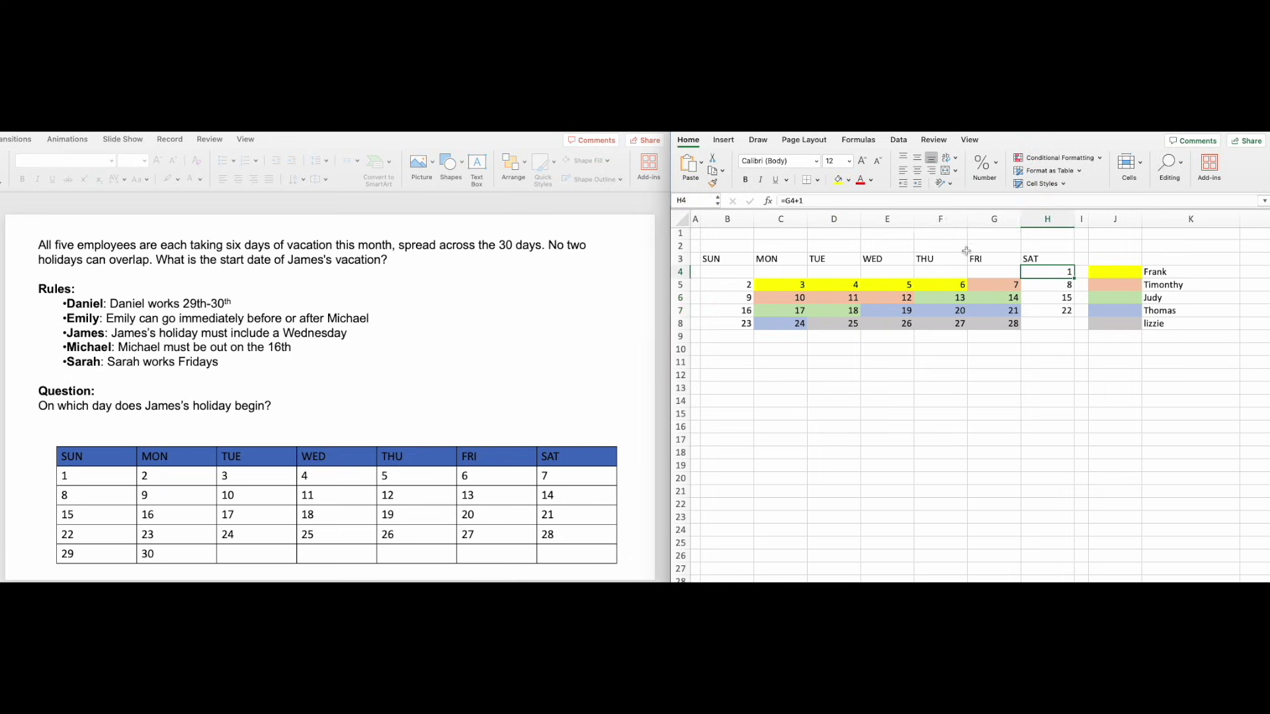
pyautogui.click(712, 183)
pyautogui.moveTo(1012, 286)
pyautogui.mouseDown()
pyautogui.moveTo(833, 300)
pyautogui.moveTo(780, 324)
pyautogui.mouseUp()
pyautogui.click(939, 400)
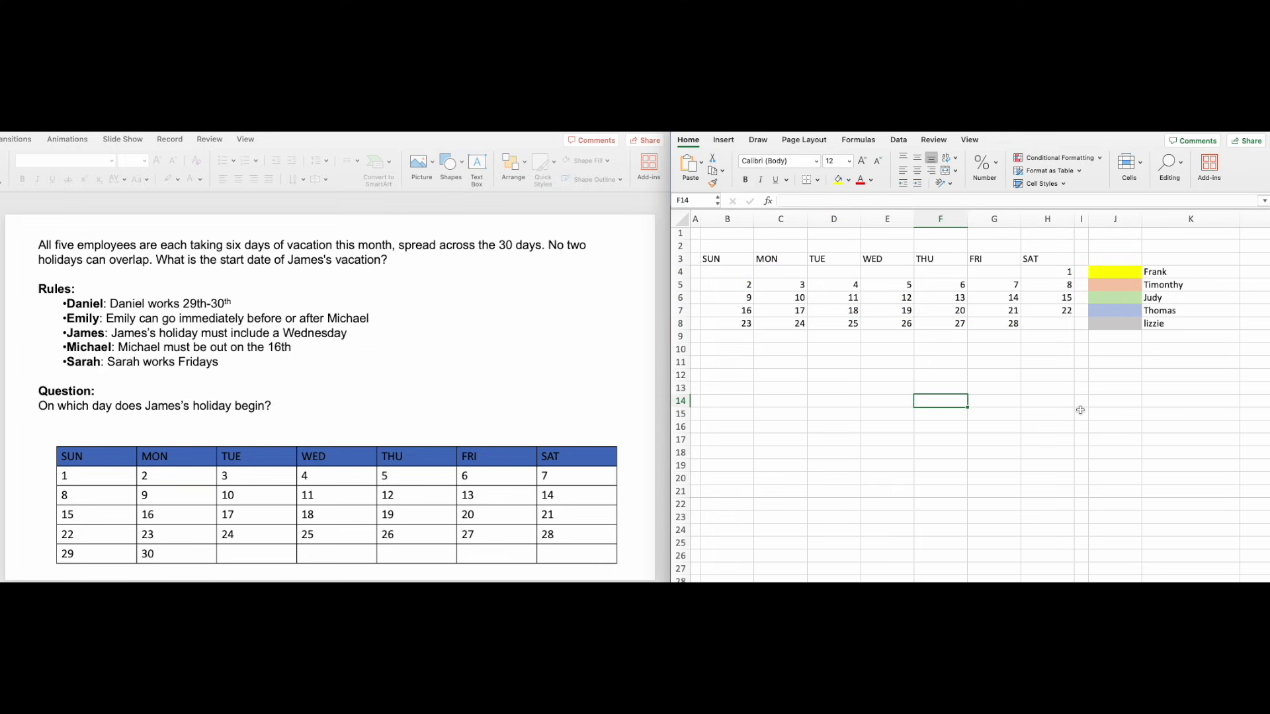
# Renumber the calendar to start on Sunday and delete the extra days 31–34.
pyautogui.click(1051, 272)
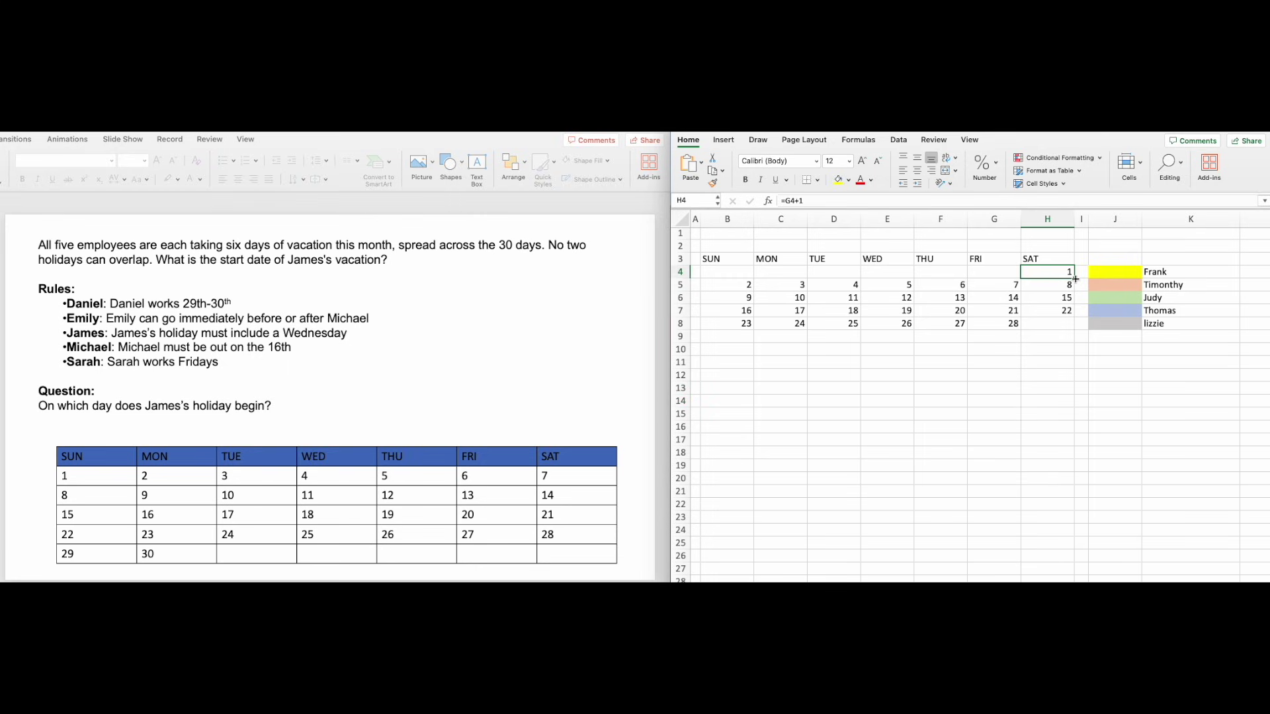
pyautogui.moveTo(1074, 278); pyautogui.dragTo(692, 287)
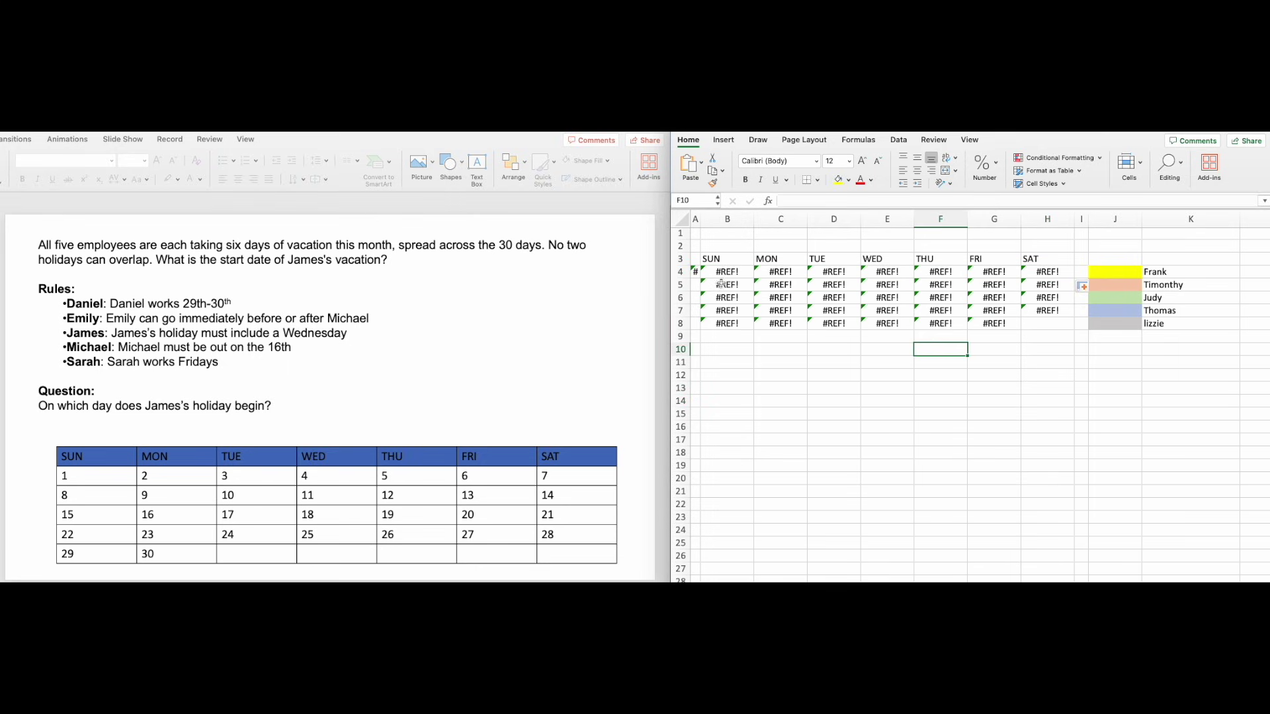
pyautogui.press('super+z')
pyautogui.moveTo(1074, 278); pyautogui.dragTo(720, 276)
pyautogui.click(873, 357)
pyautogui.moveTo(833, 323); pyautogui.dragTo(999, 324)
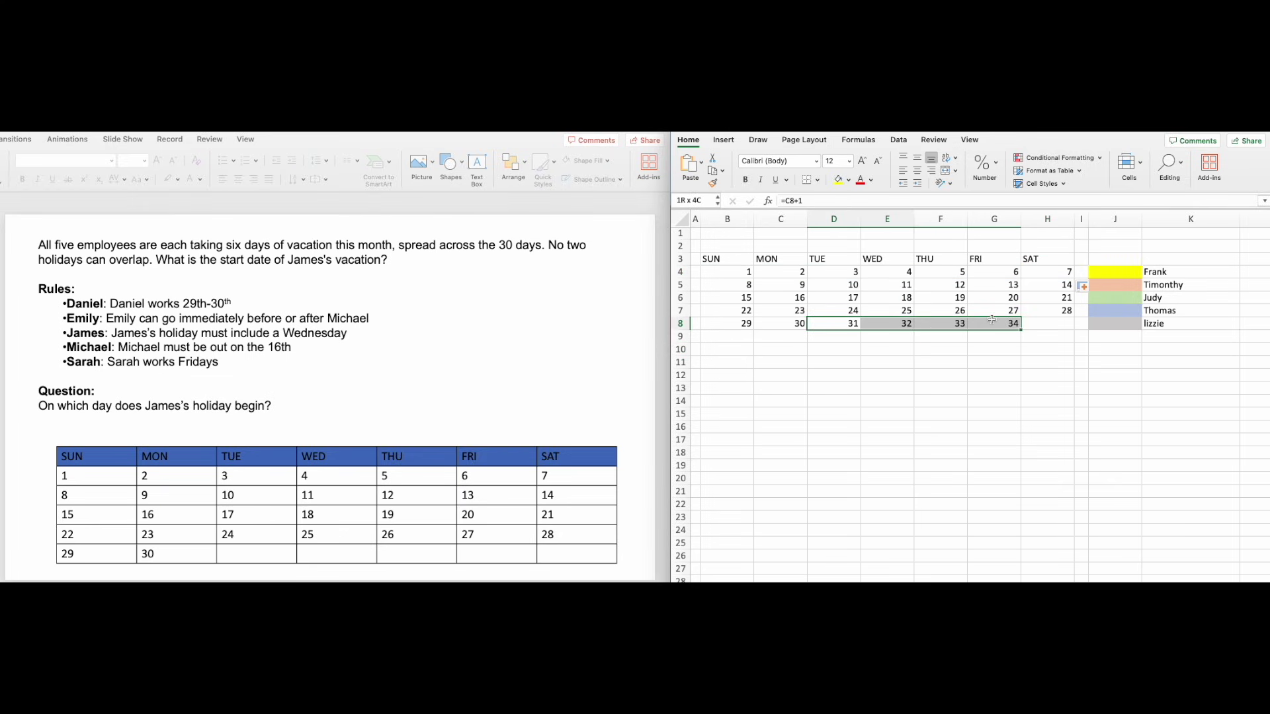
pyautogui.press('Delete')
pyautogui.click(1114, 426)
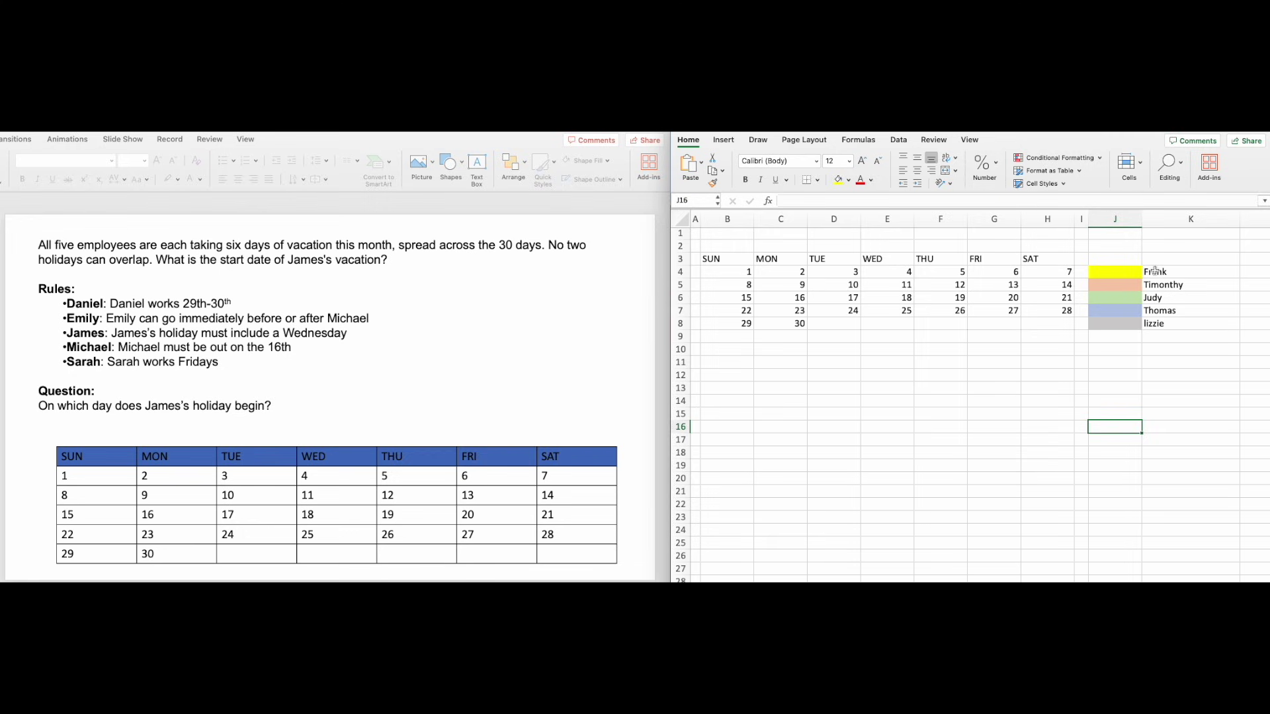
# Clear the old names beside the colour swatches.
pyautogui.moveTo(1154, 272); pyautogui.dragTo(1164, 324)
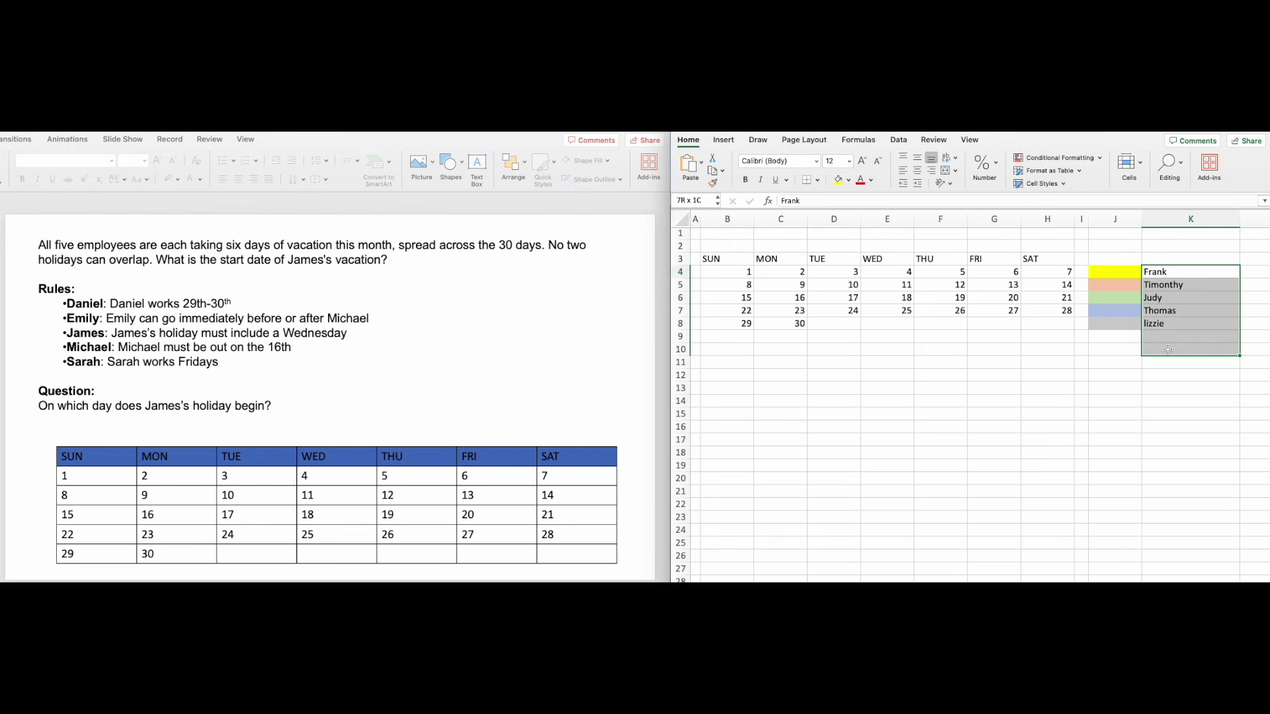
pyautogui.press('Delete')
pyautogui.click(1190, 400)
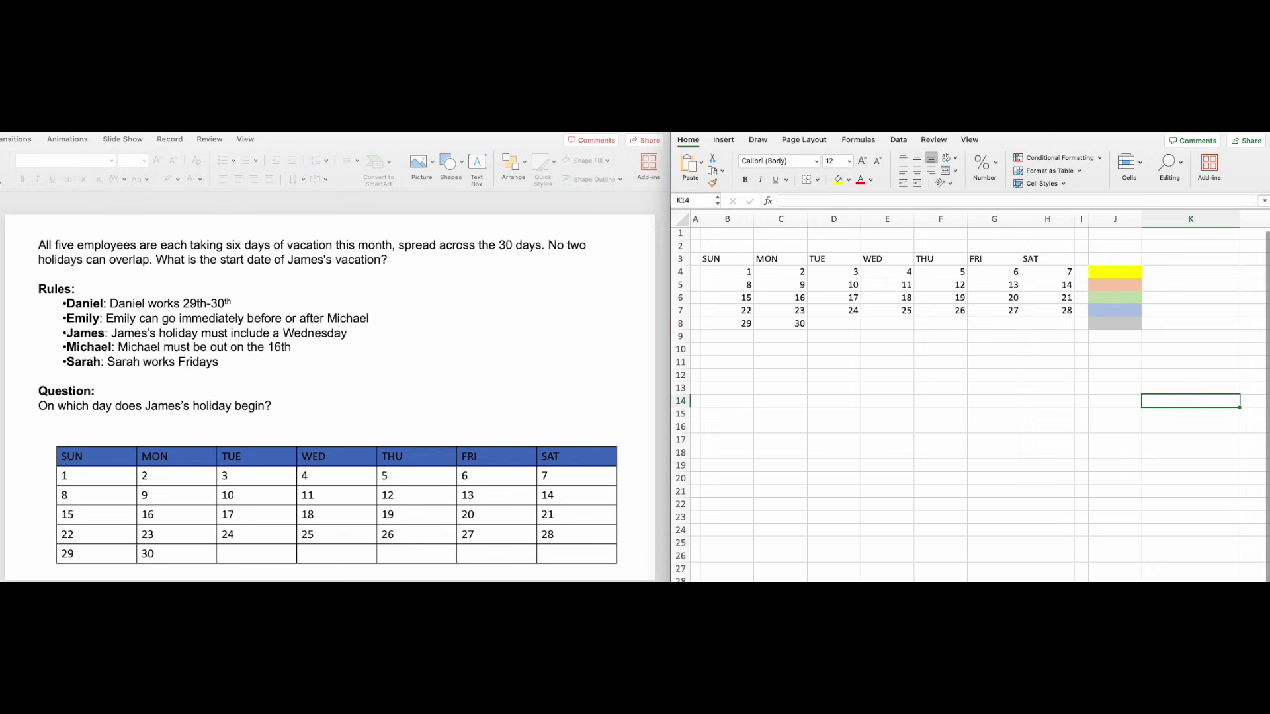
# Paint days 1–6 yellow and days 7–12 orange.
pyautogui.click(1120, 271)
pyautogui.click(714, 184)
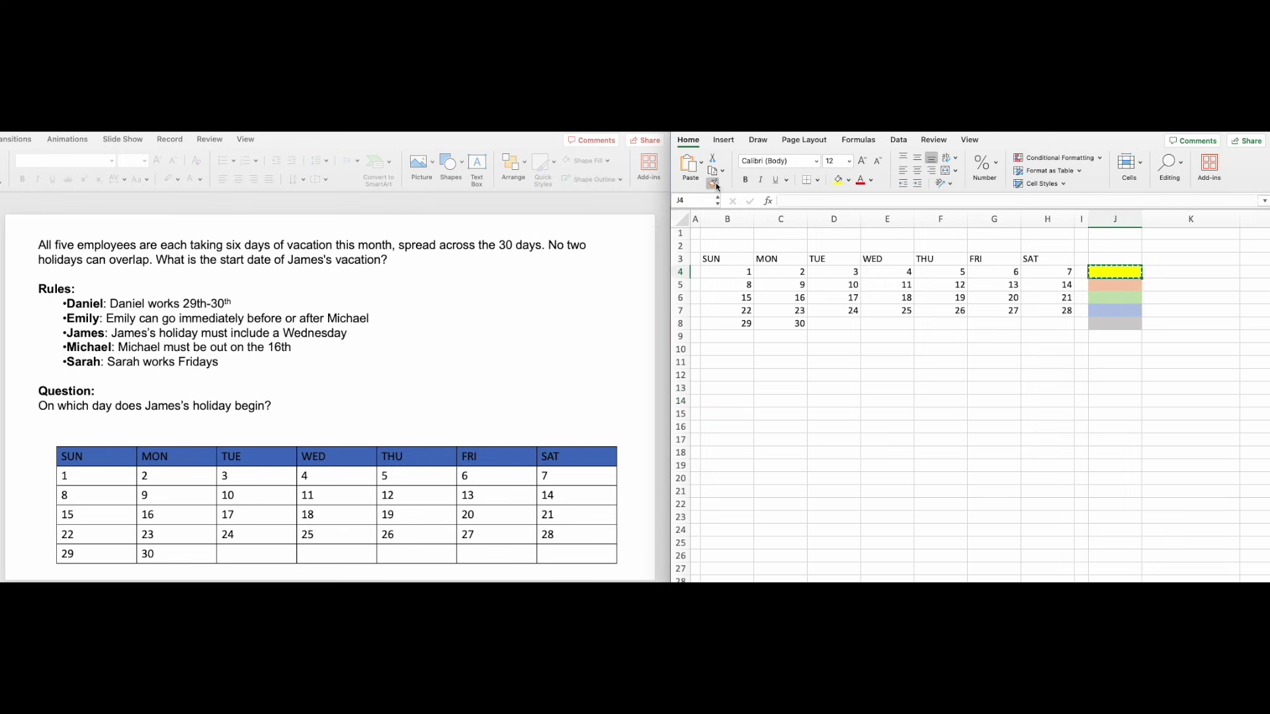
pyautogui.moveTo(746, 271); pyautogui.dragTo(1002, 272)
pyautogui.click(1130, 284)
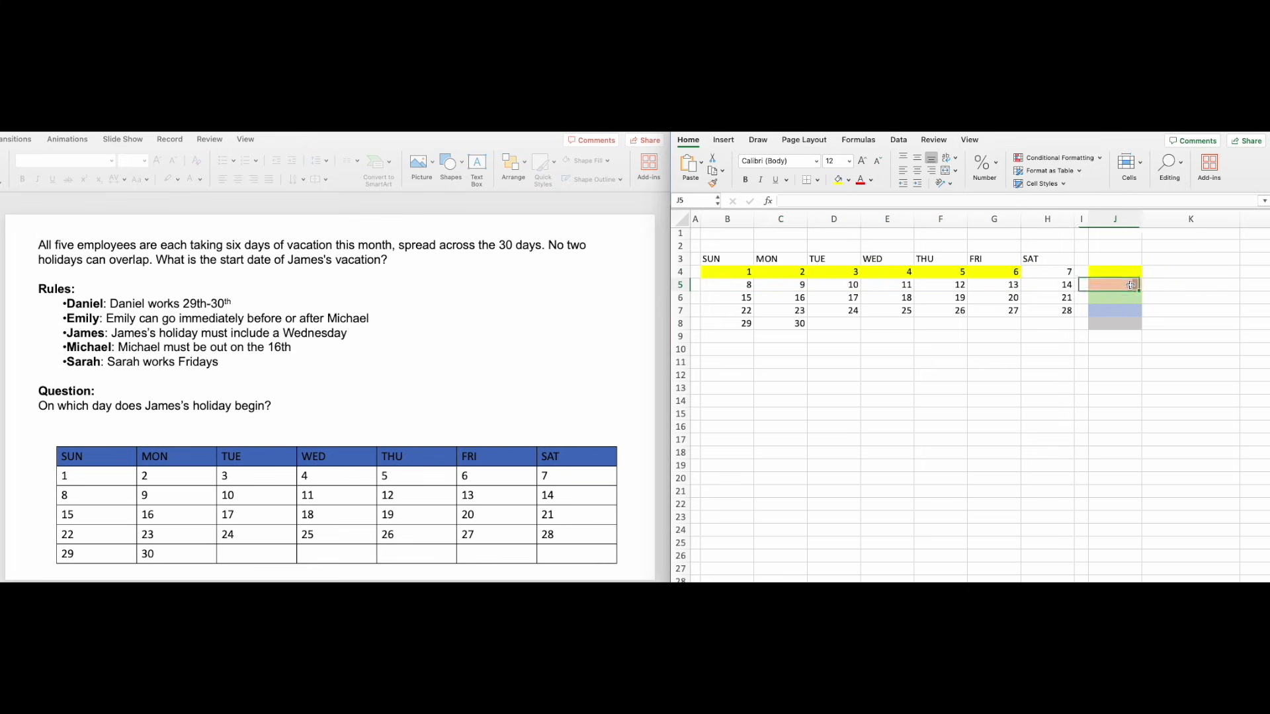
pyautogui.click(714, 184)
pyautogui.click(1055, 271)
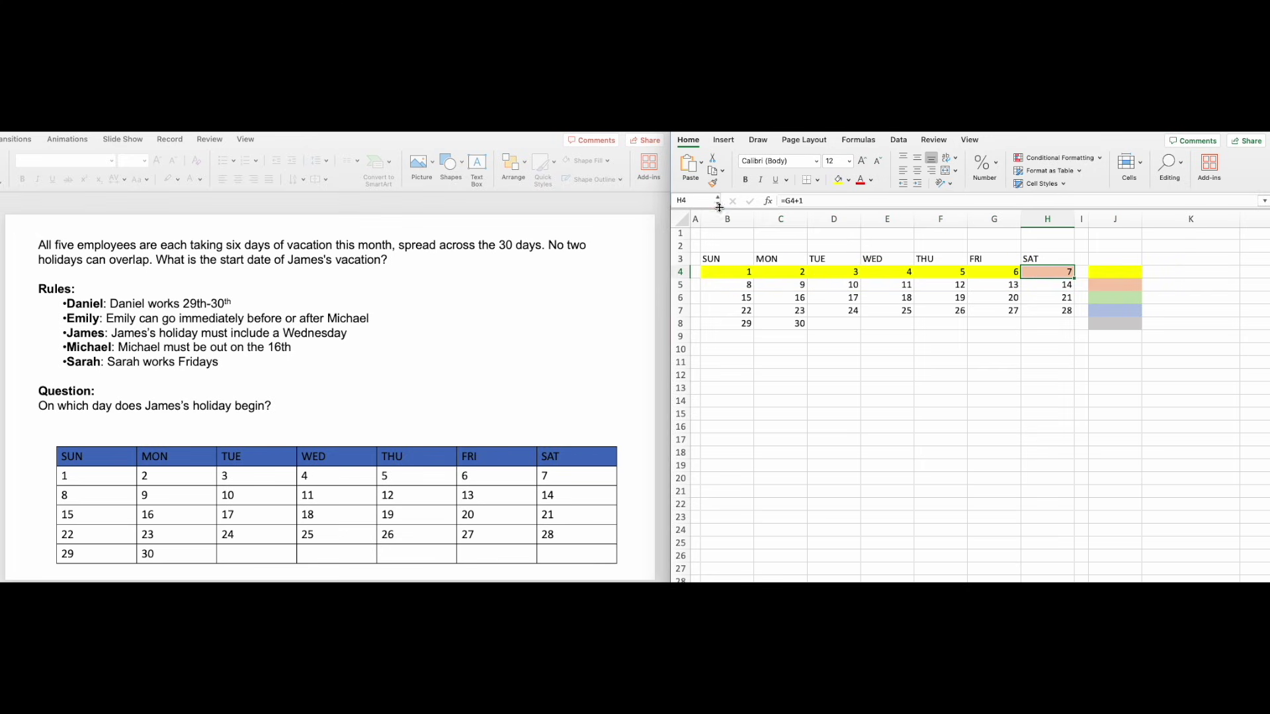
pyautogui.click(714, 184)
pyautogui.moveTo(738, 285); pyautogui.dragTo(1058, 285)
# Paint days 13–18 green and days 19–24 blue.
pyautogui.click(1115, 297)
pyautogui.click(714, 184)
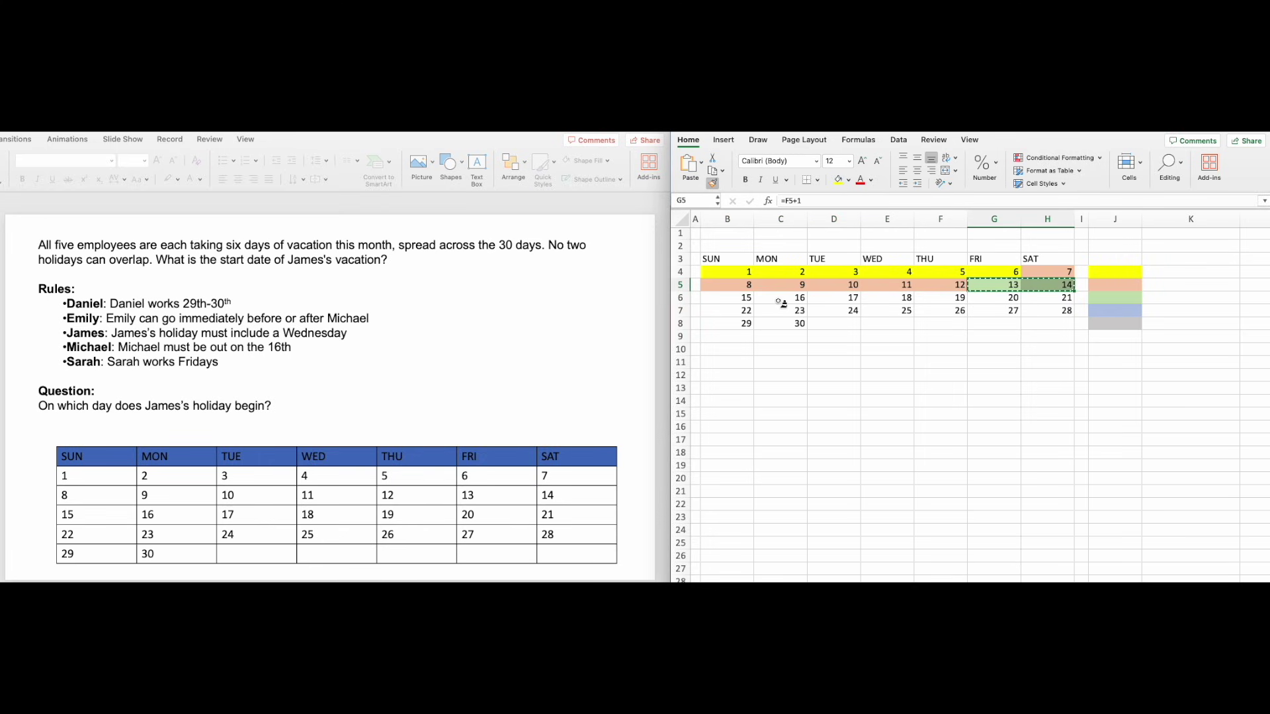
pyautogui.moveTo(734, 299); pyautogui.dragTo(892, 299)
pyautogui.click(1116, 309)
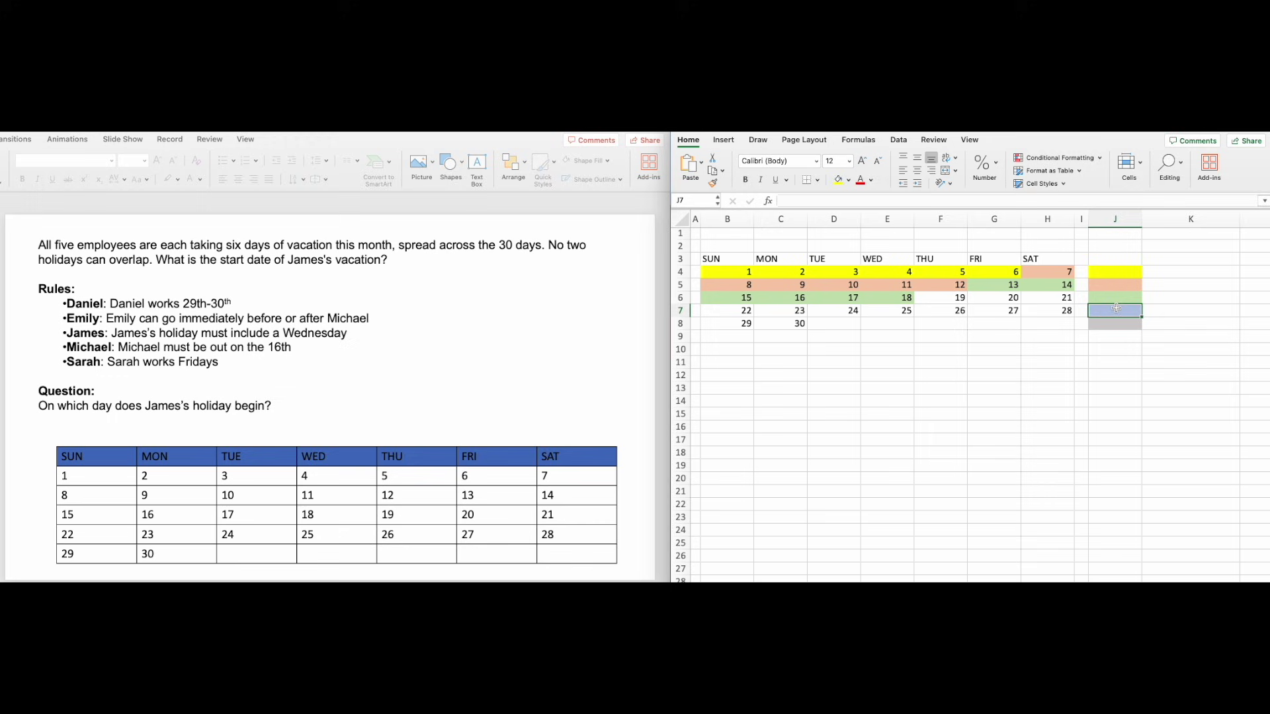
pyautogui.click(715, 185)
pyautogui.moveTo(942, 298); pyautogui.dragTo(1058, 299)
pyautogui.click(712, 185)
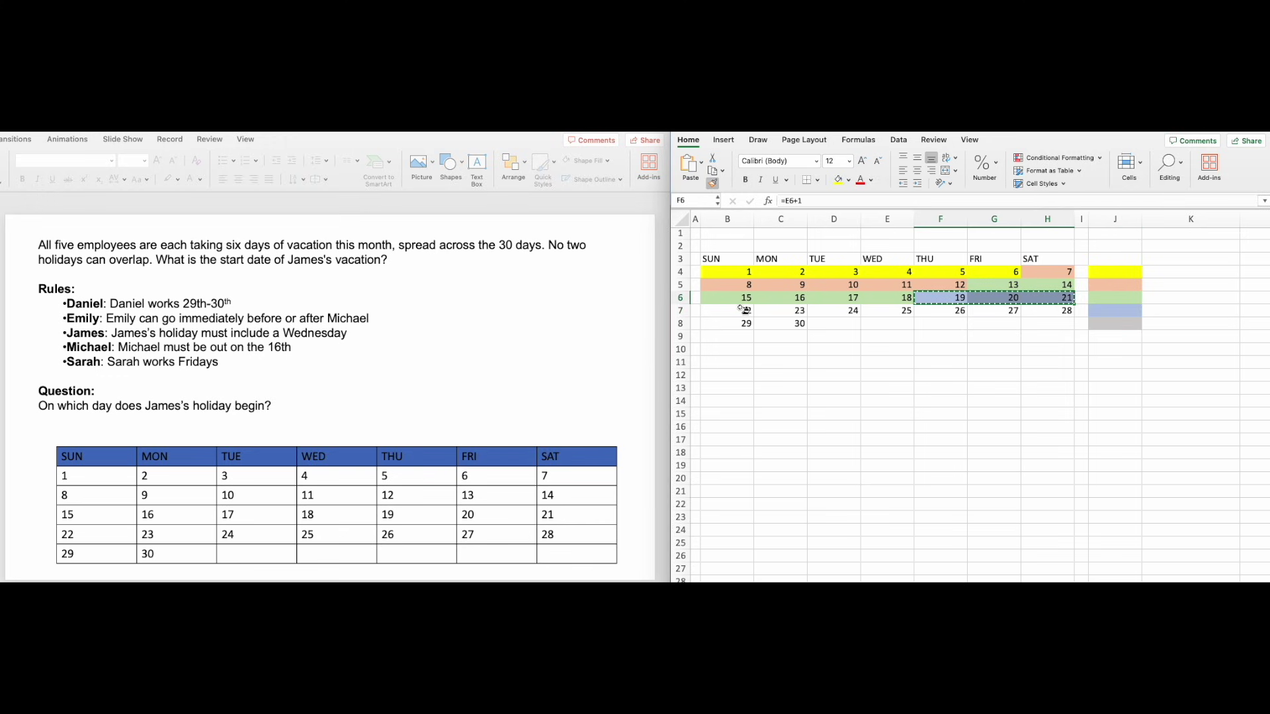
pyautogui.moveTo(740, 310); pyautogui.dragTo(846, 311)
# Paint days 25–30 grey.
pyautogui.click(1124, 325)
pyautogui.click(713, 184)
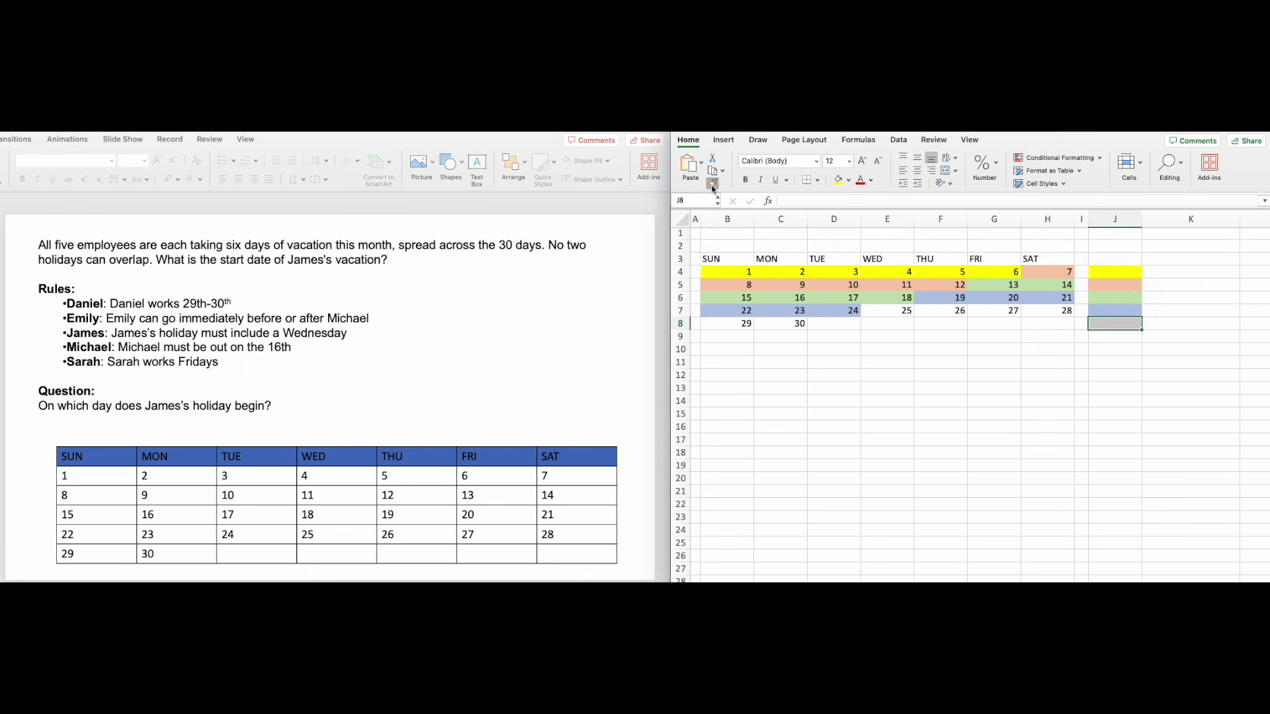
pyautogui.moveTo(889, 310); pyautogui.dragTo(1058, 310)
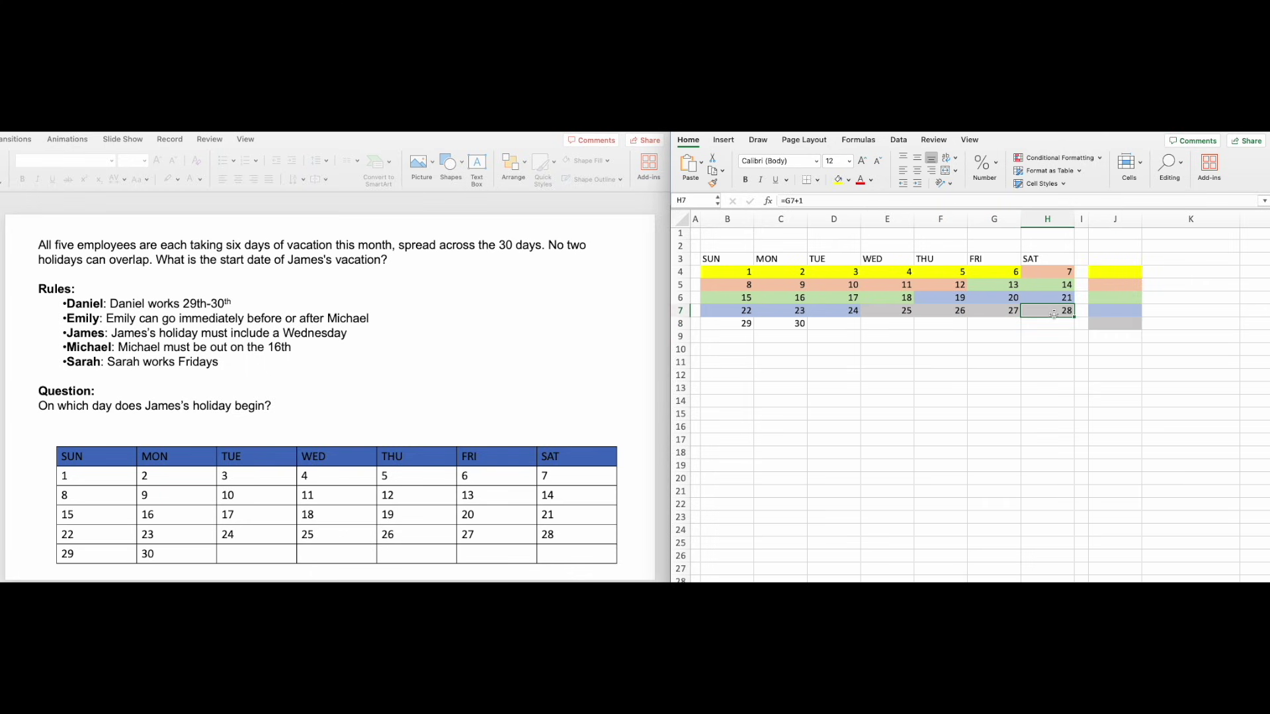
pyautogui.click(1055, 310)
pyautogui.click(713, 184)
pyautogui.moveTo(777, 324); pyautogui.dragTo(734, 324)
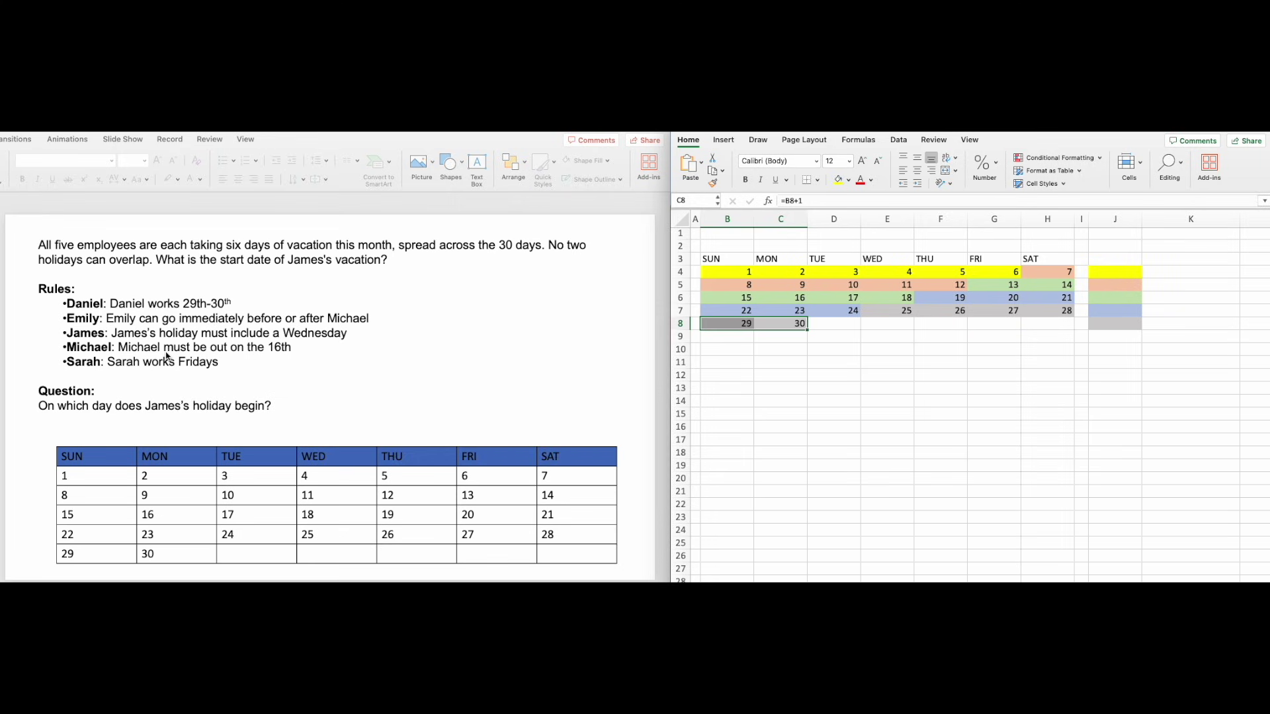
# Label the green, orange and blue swatches michael, Sarah and Emily.
pyautogui.click(1149, 302)
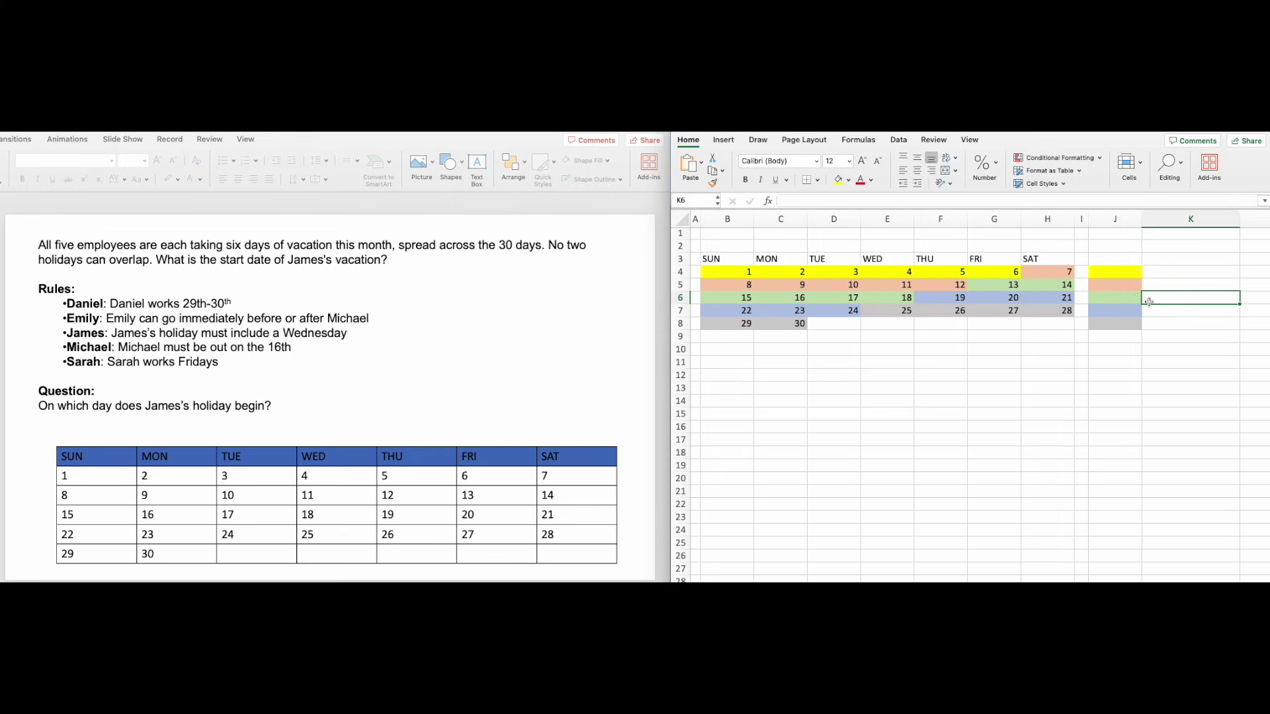
pyautogui.write('mich')
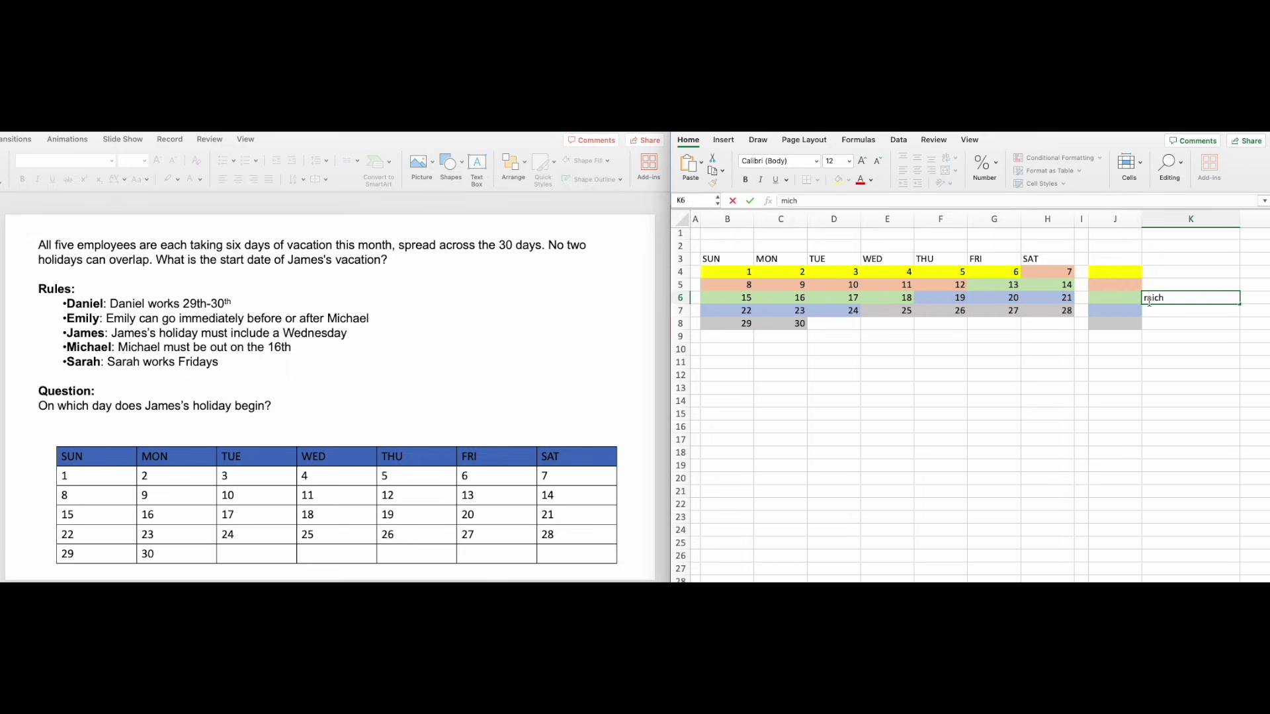
pyautogui.write('ael')
pyautogui.press('Return')
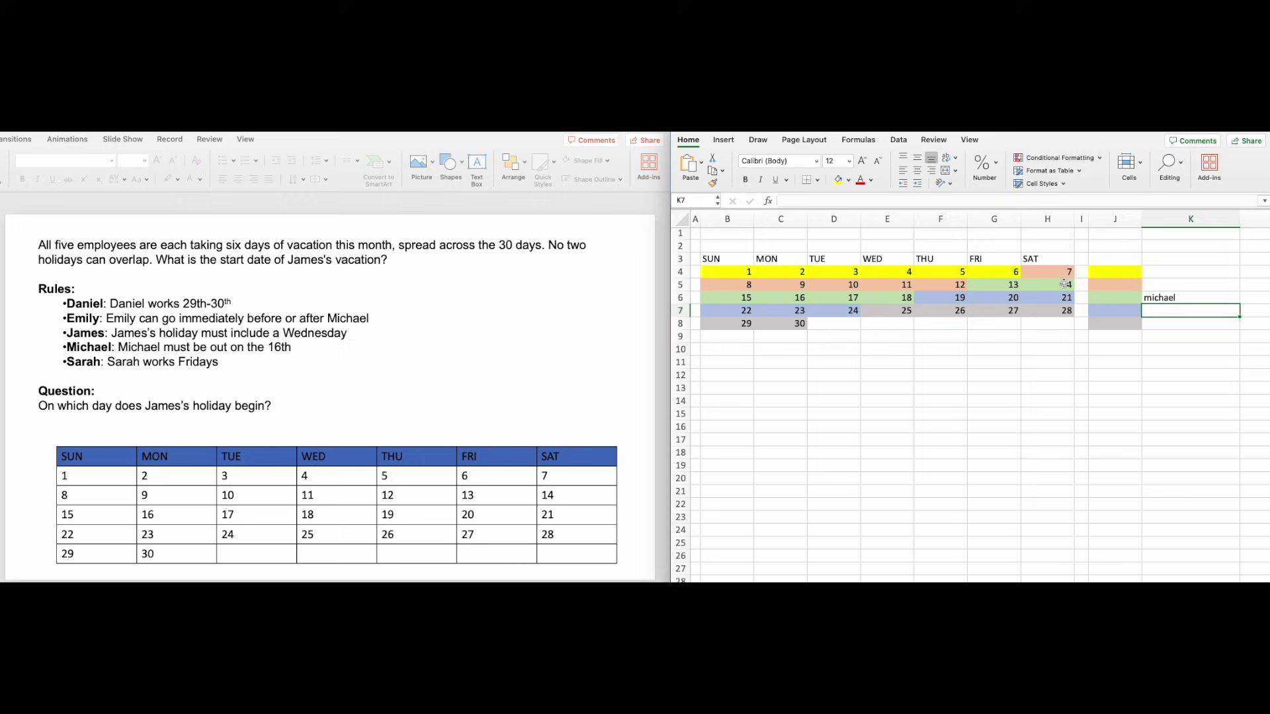
pyautogui.click(1167, 288)
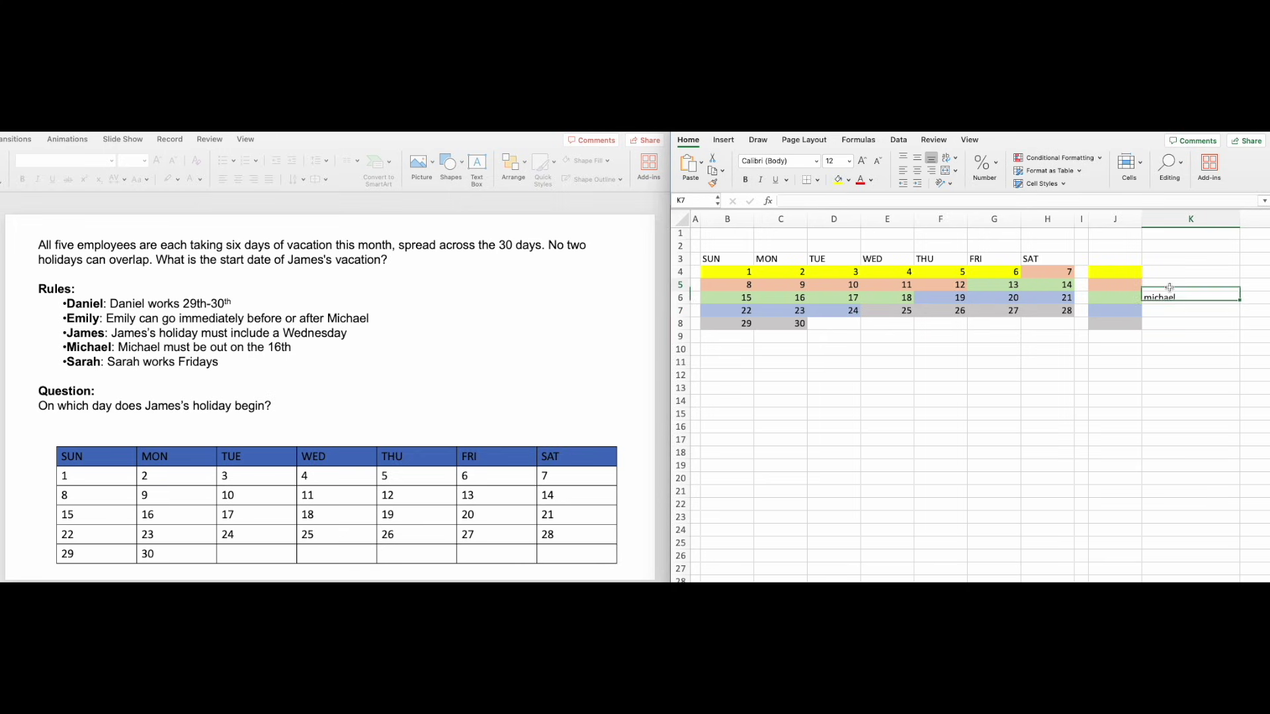
pyautogui.write('Sarah')
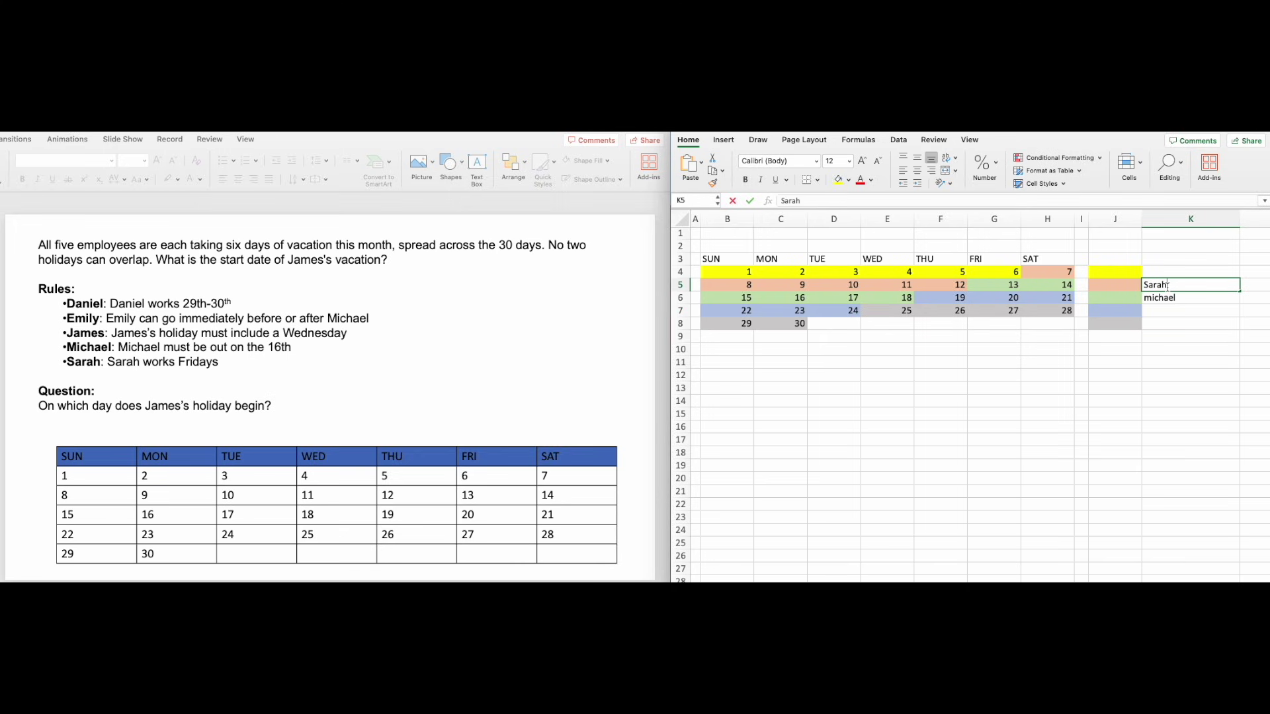
pyautogui.press('Return')
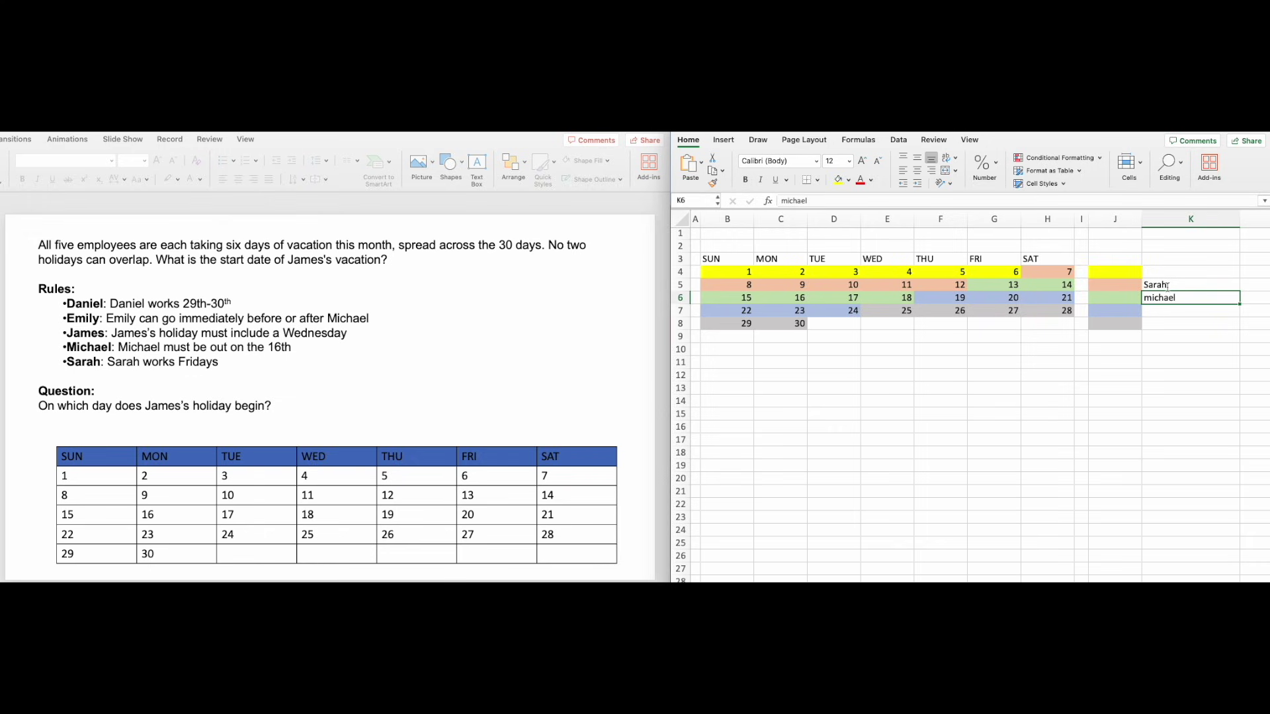
pyautogui.press('Return')
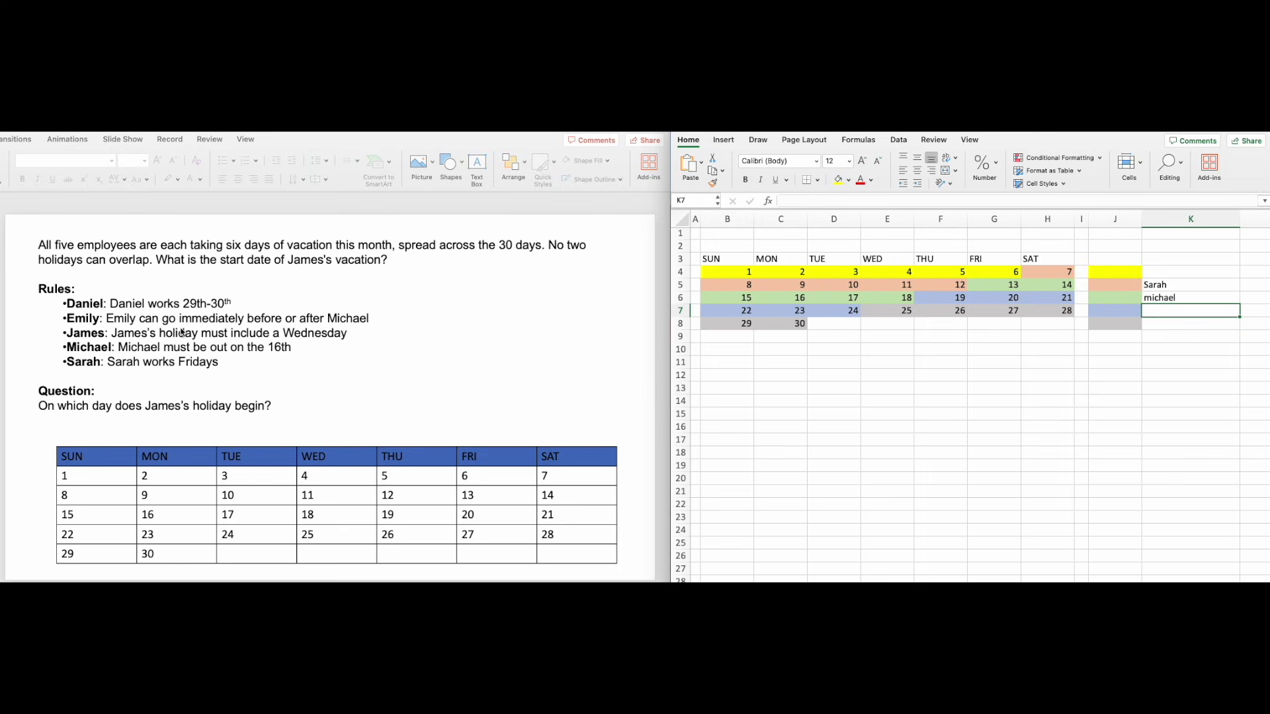
pyautogui.write('Emily')
pyautogui.press('Return')
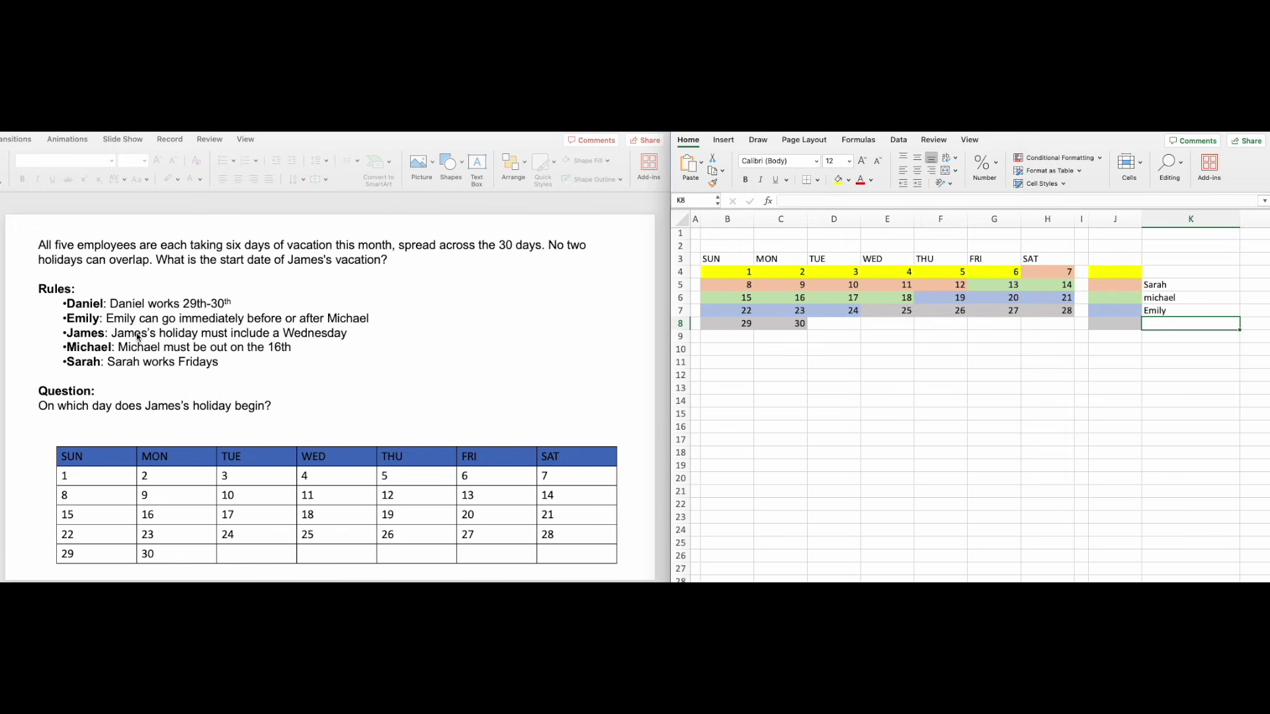
# Label the yellow swatch Daniel and the grey swatch James, fixing the 'Jame' typo.
pyautogui.click(1169, 268)
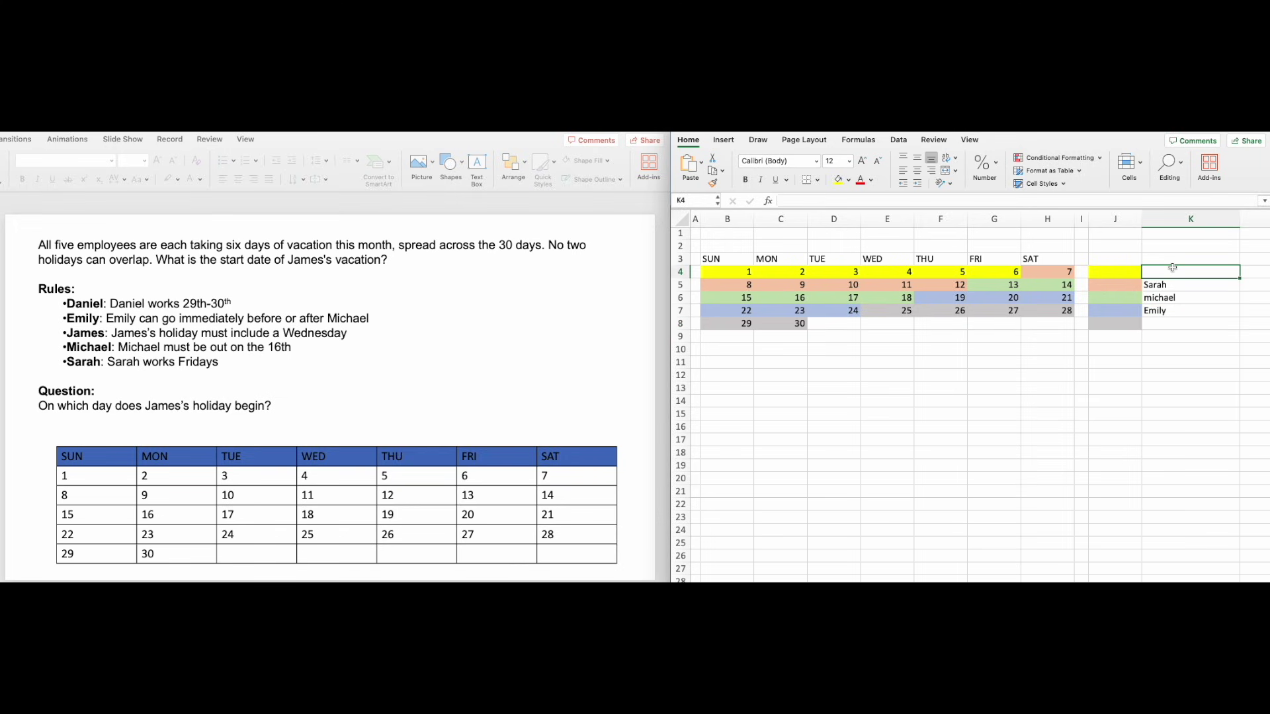
pyautogui.write('Daniel')
pyautogui.press('Return')
pyautogui.press('Return')
pyautogui.press('Return')
pyautogui.press('Return')
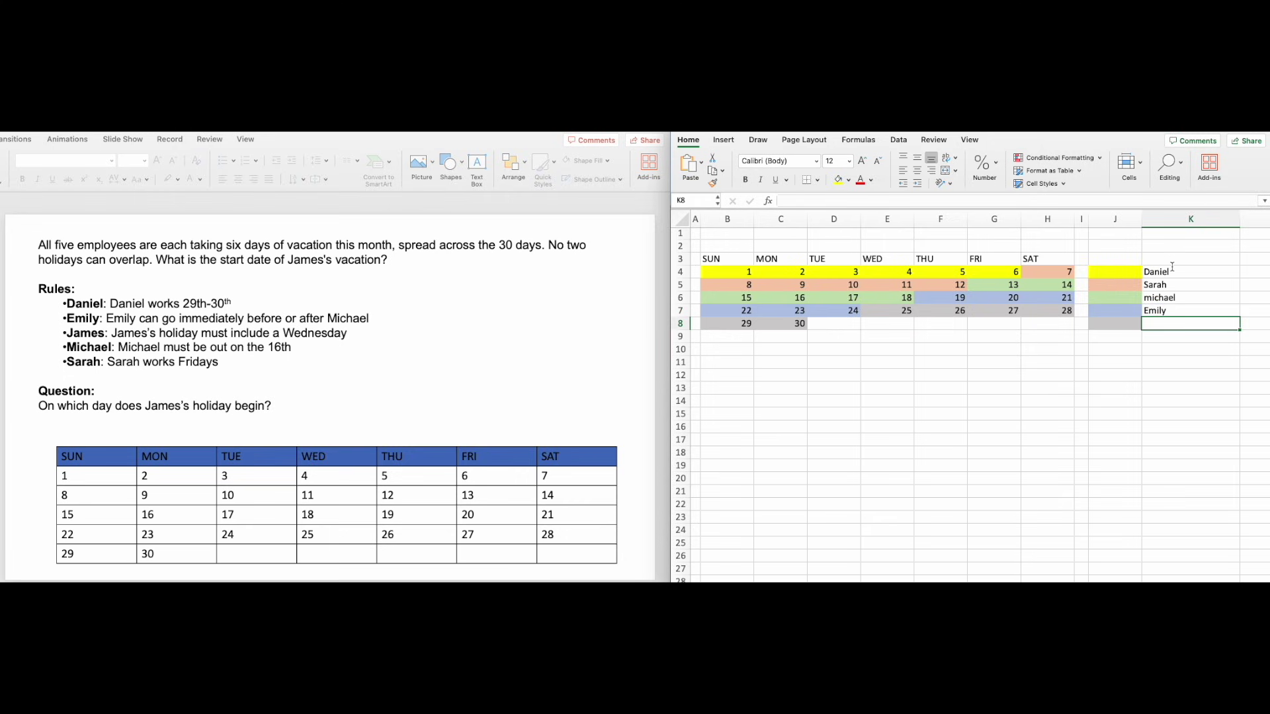
pyautogui.write('Jame')
pyautogui.press('Return')
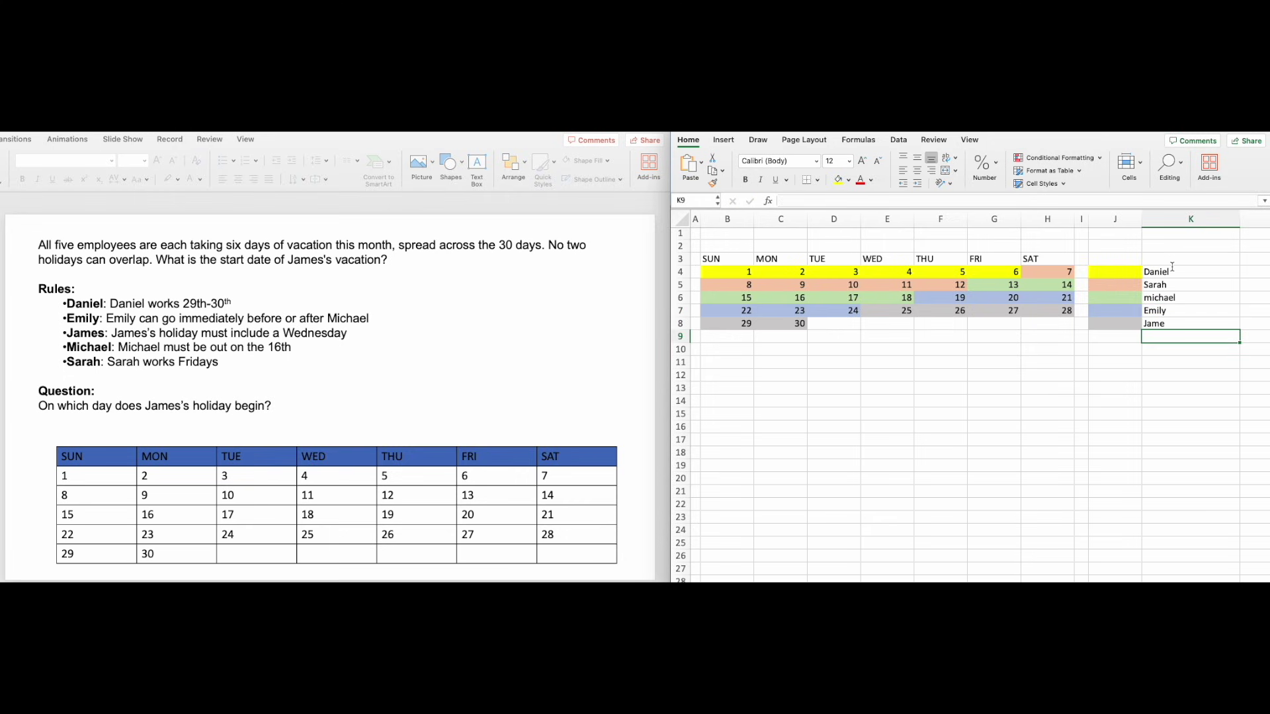
pyautogui.doubleClick(1202, 322)
pyautogui.write('s')
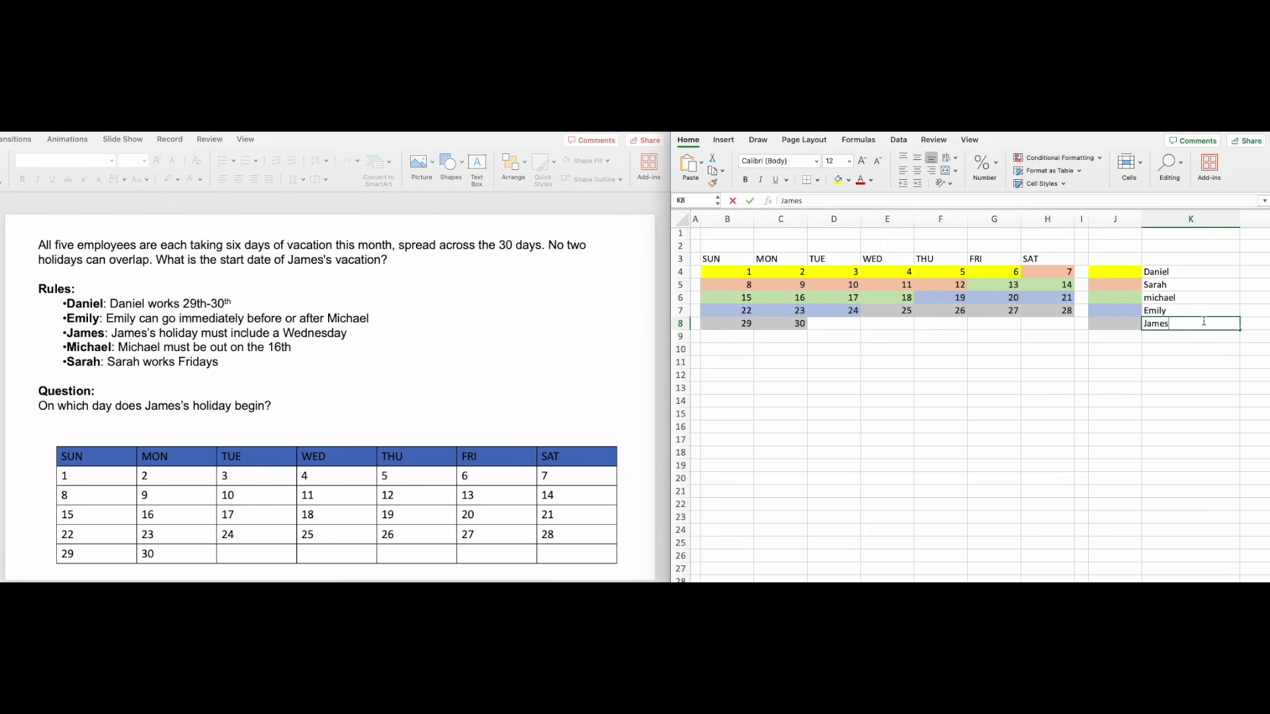
pyautogui.click(1190, 388)
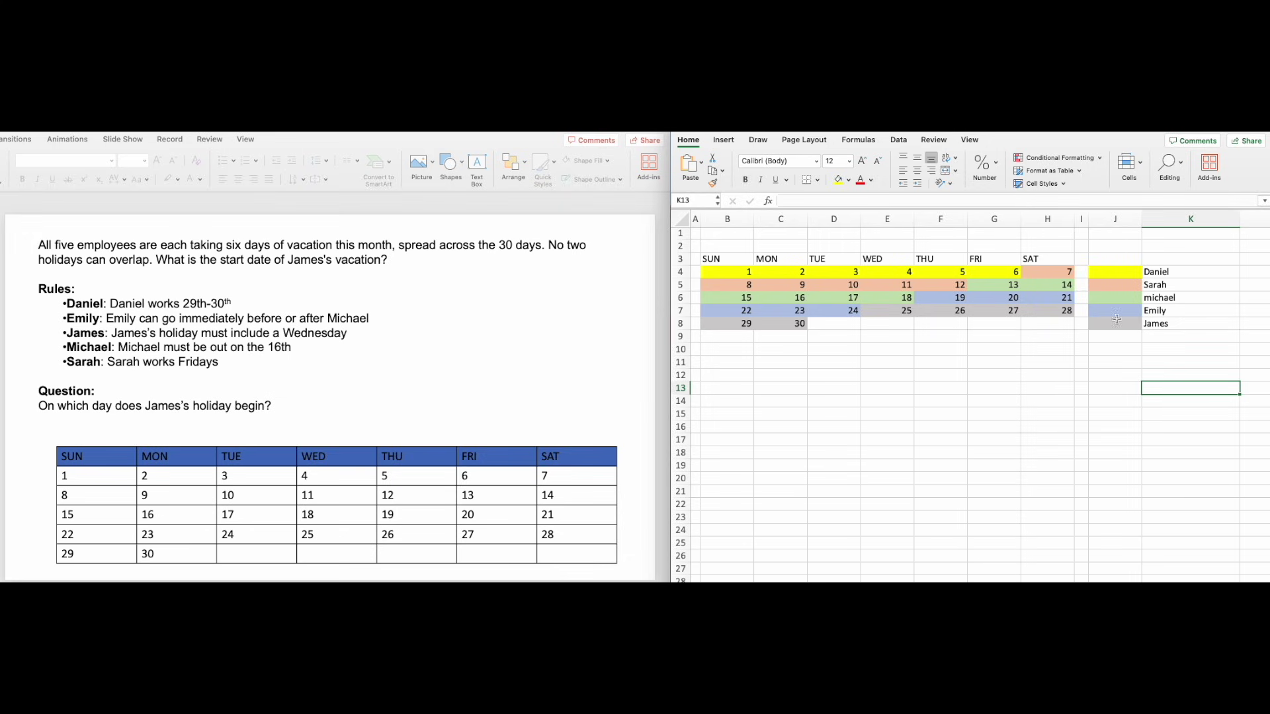
pyautogui.click(871, 309)
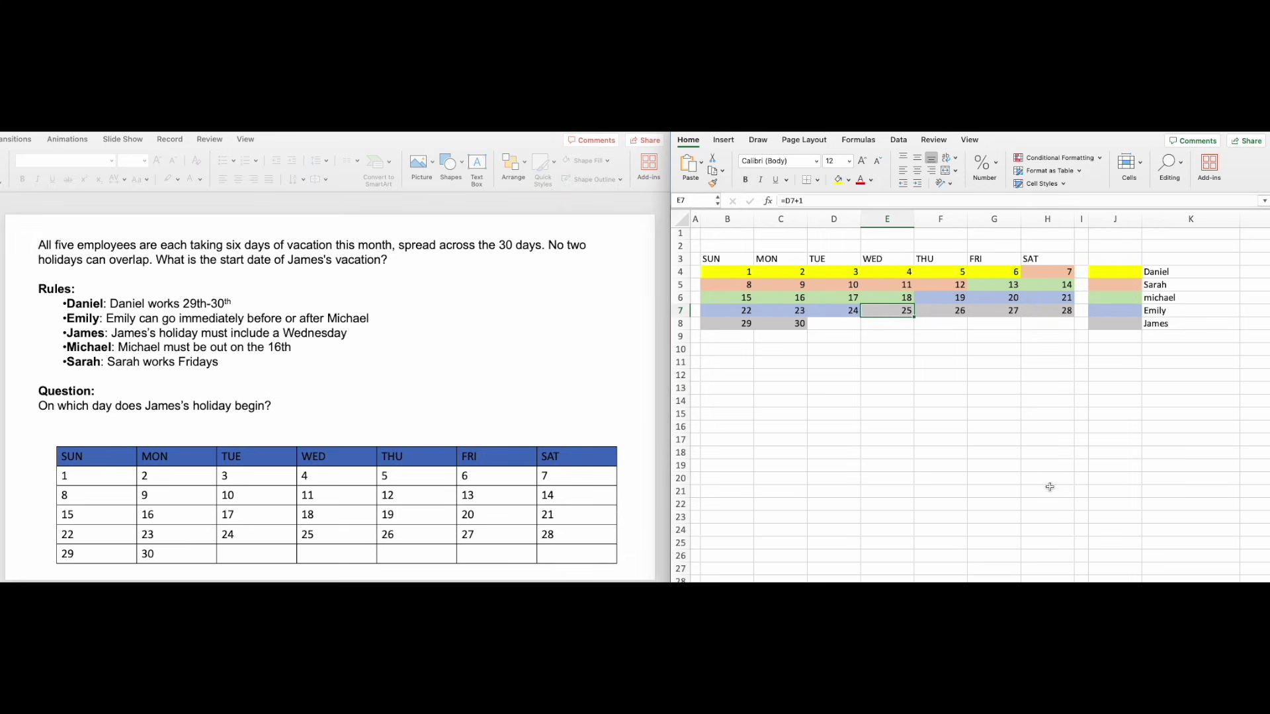